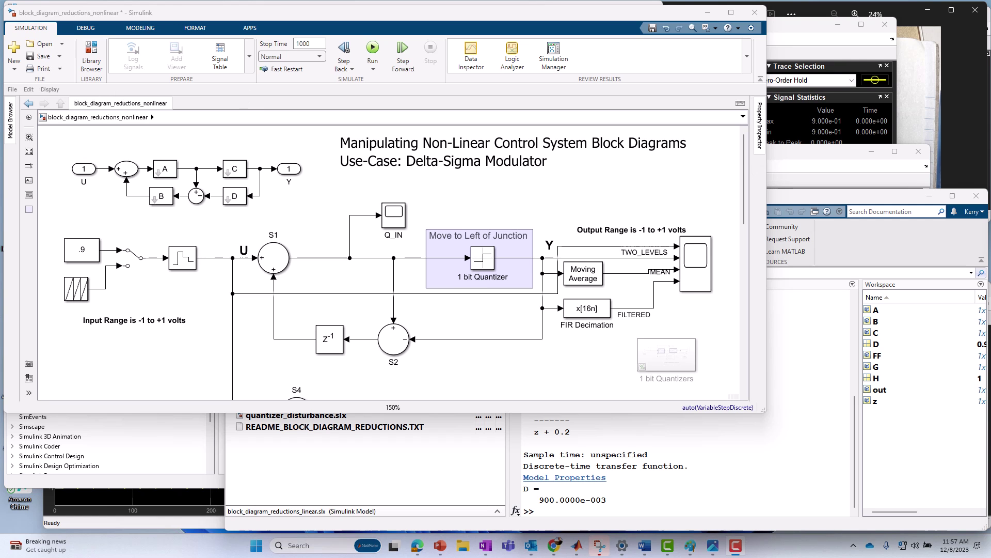
Step: Bring the block_diagram_reductions_linear model forward and select block A in the Original System
left_click_drag(826, 25, 423, 11)
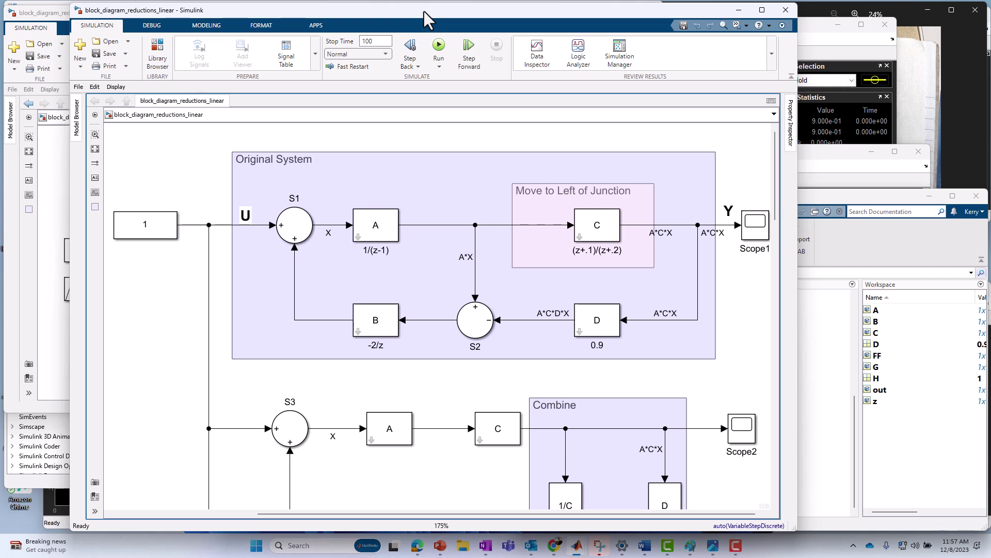
left_click(449, 235)
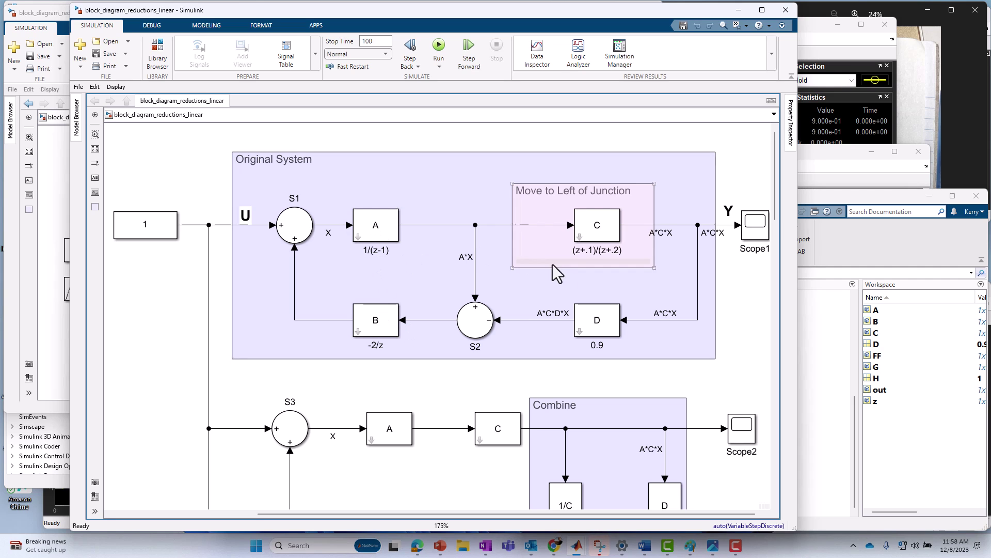
left_click(376, 230)
left_click(332, 259)
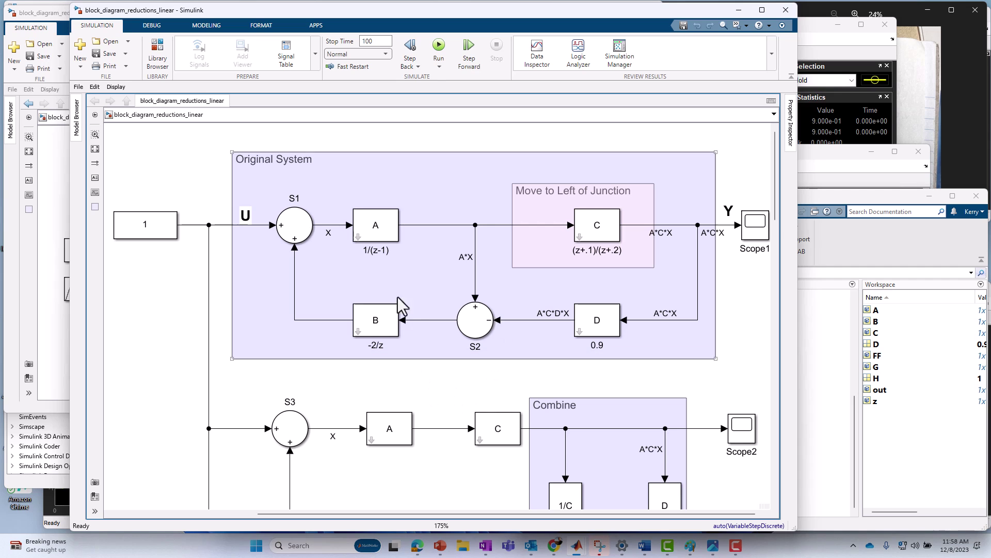
left_click(729, 243)
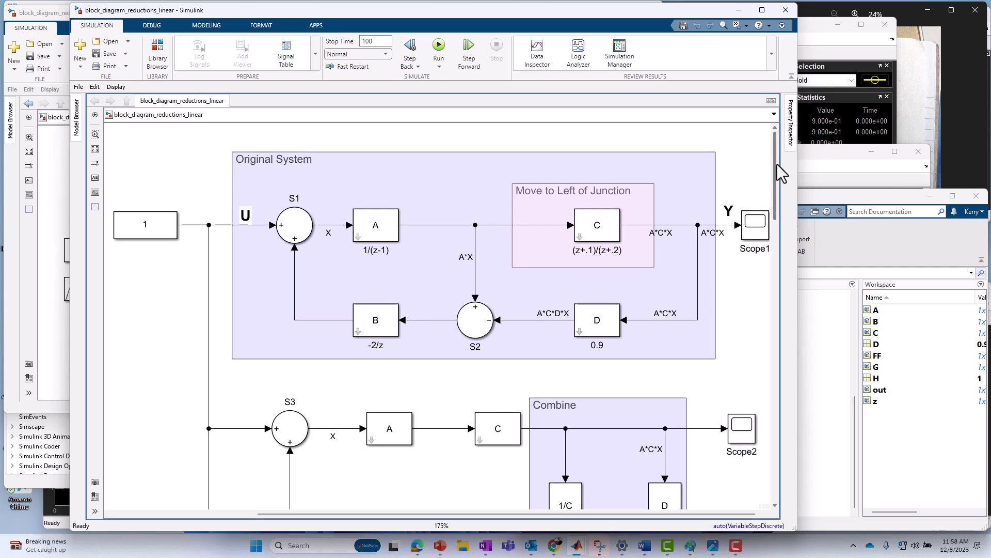
Step: Scroll down to the greyed CAUTION variant and select its transfer-function annotation
left_click_drag(776, 162, 776, 197)
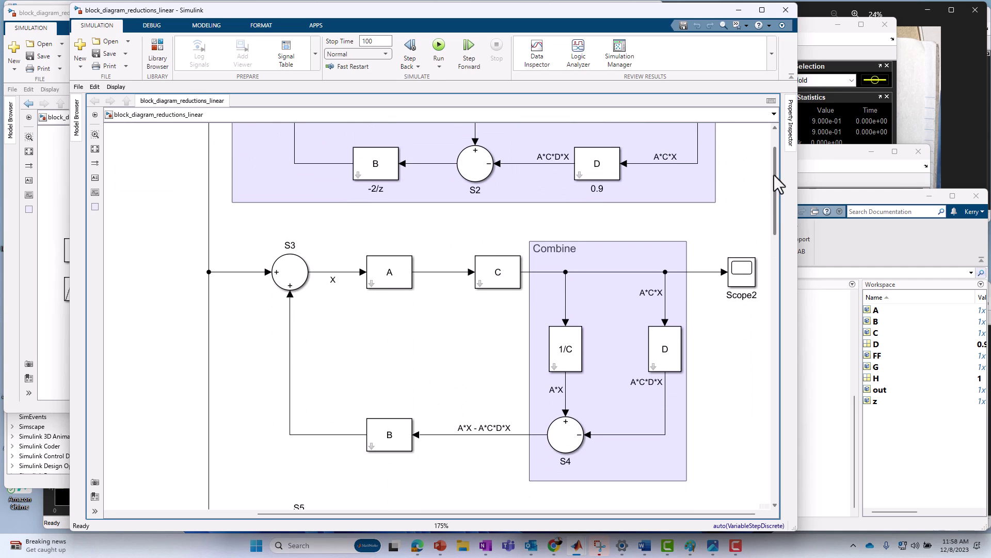
scroll(712, 160, "up", 5)
left_click(712, 160)
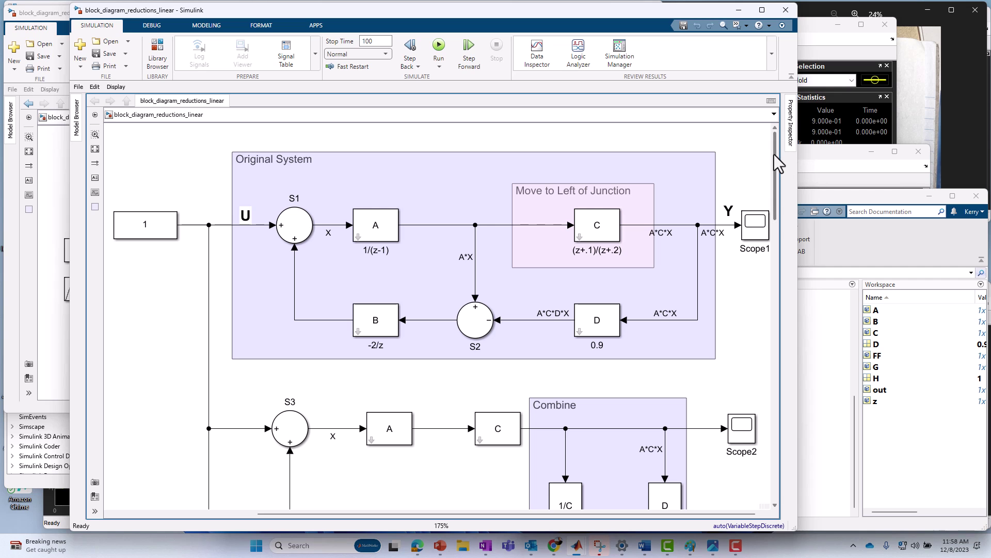
left_click_drag(774, 153, 753, 458)
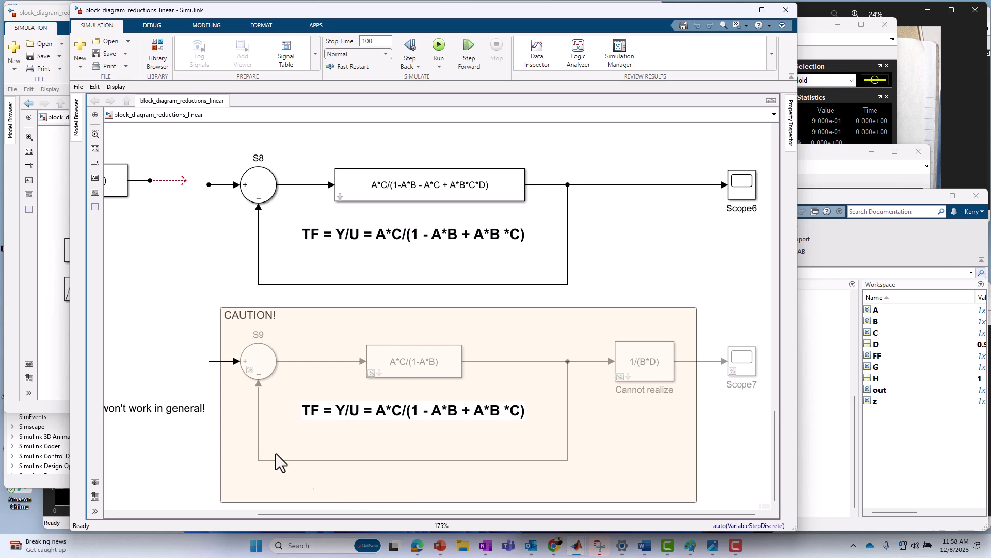
left_click(382, 384)
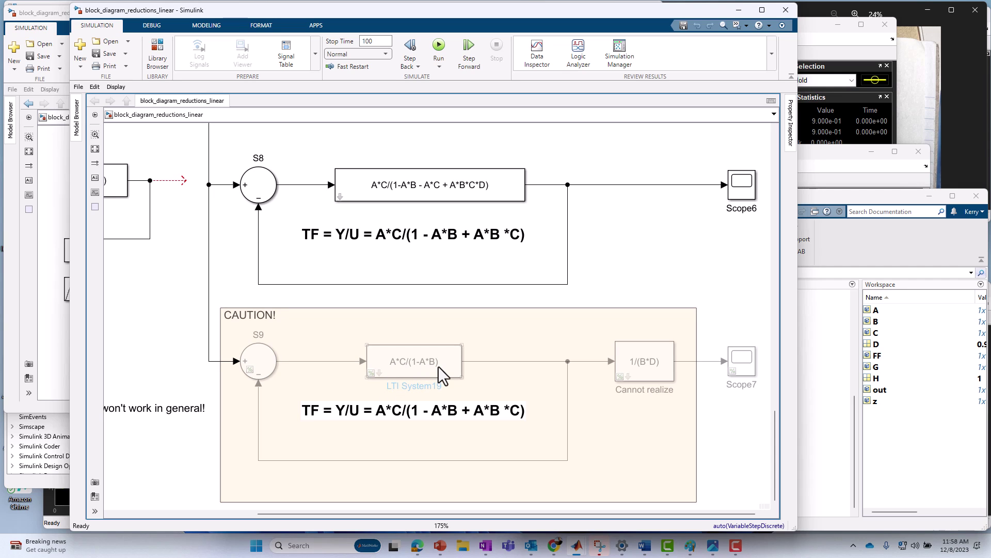
left_click(454, 412)
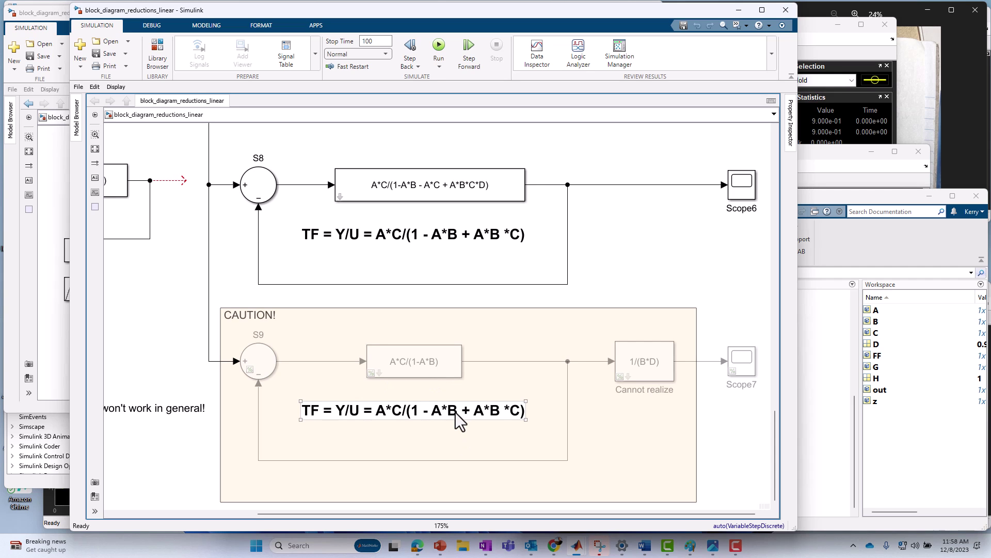
scroll(455, 412, "up", 2)
left_click(450, 383)
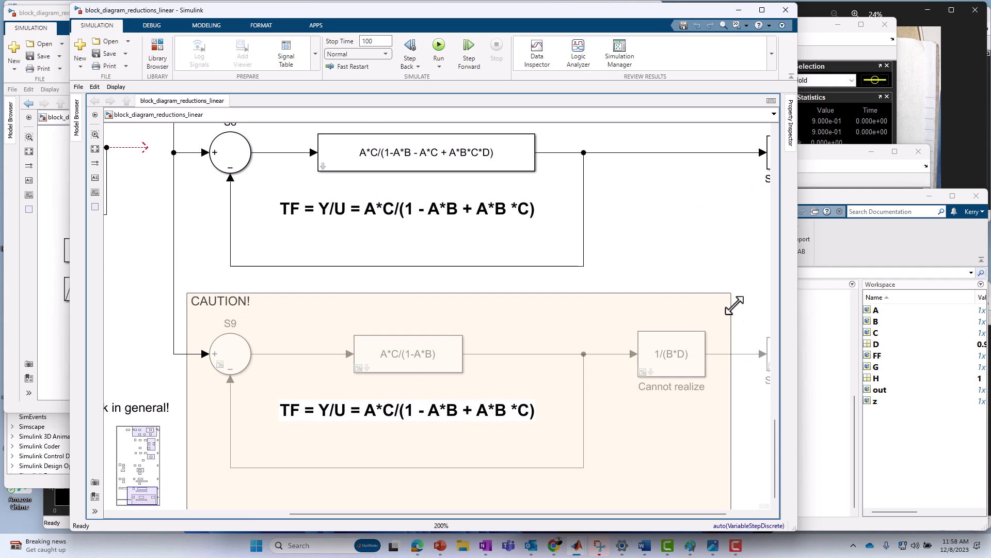
left_click_drag(774, 450, 773, 410)
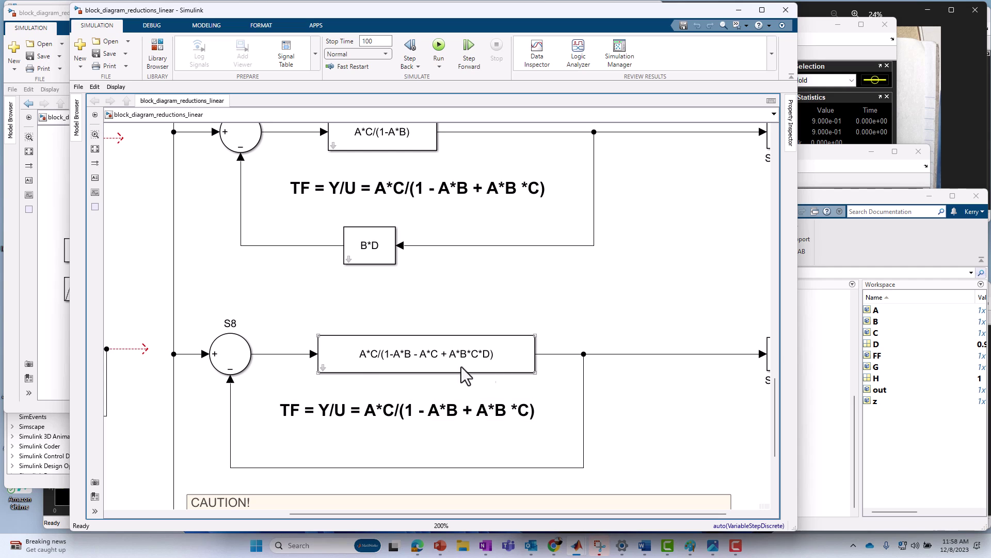
left_click(292, 496)
left_click_drag(775, 443, 777, 199)
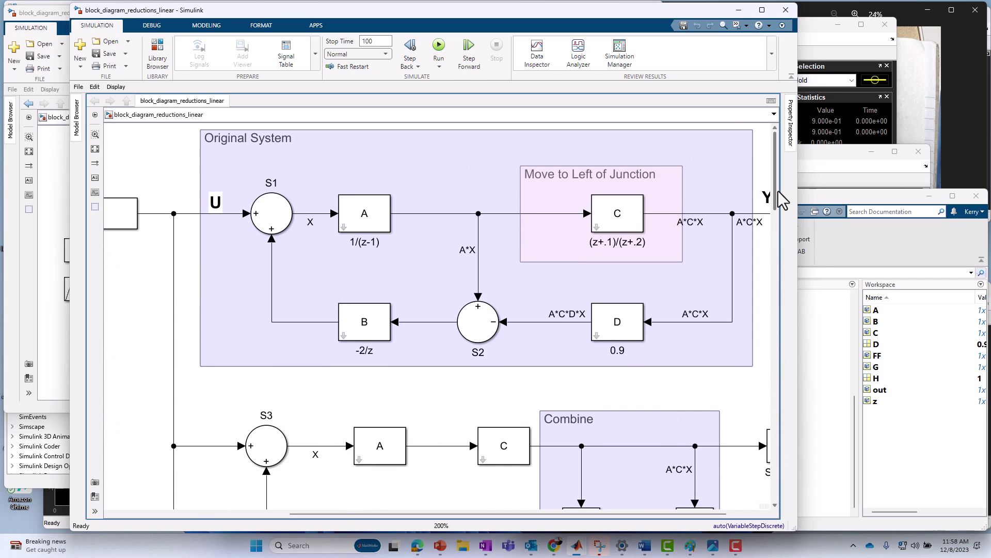
Step: Minimize the linear model and inspect the nonlinear title, z^-1 delay and Move to Left of Junction area
left_click(737, 10)
left_click(521, 133)
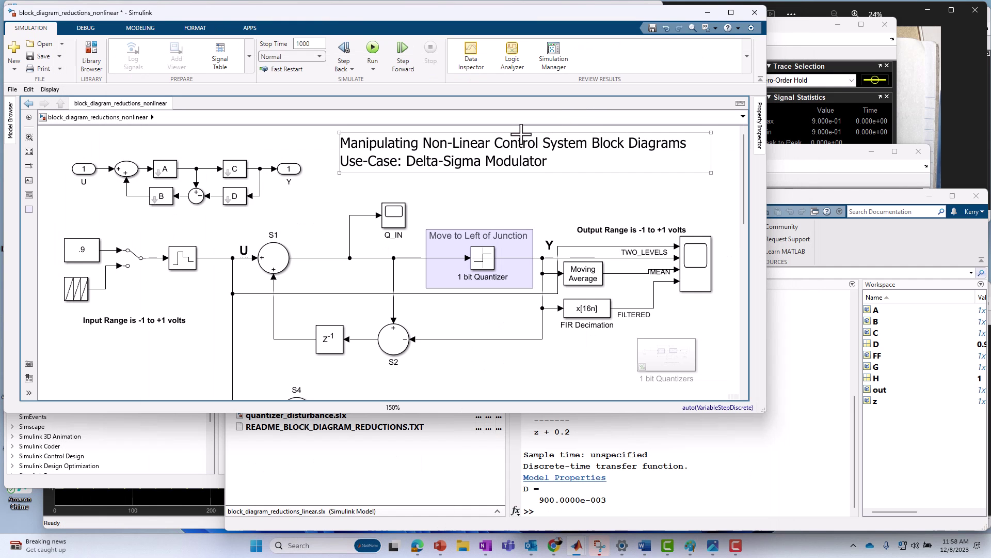
left_click(424, 305)
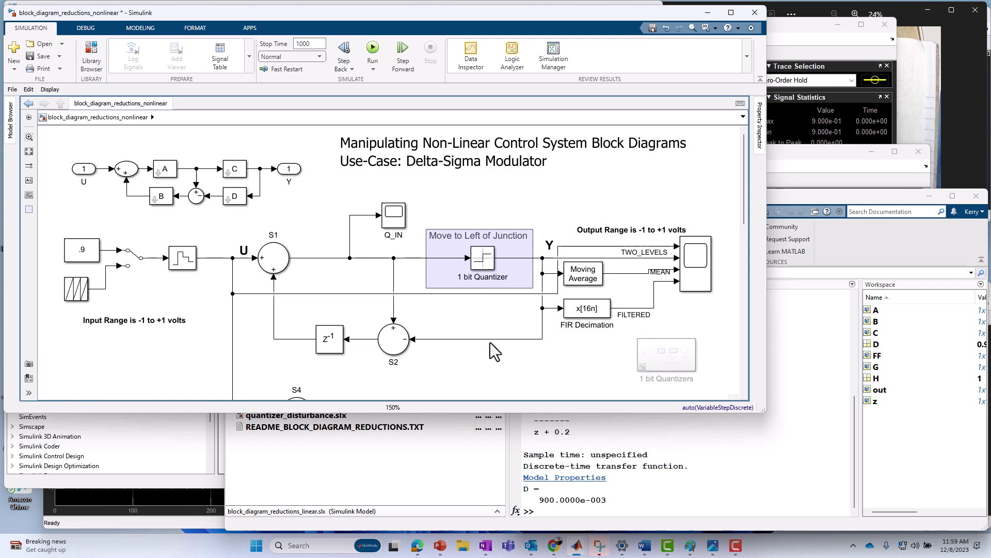
left_click(327, 346)
left_click(249, 155)
left_click(423, 248)
left_click(452, 268)
left_click(358, 166)
left_click(223, 259)
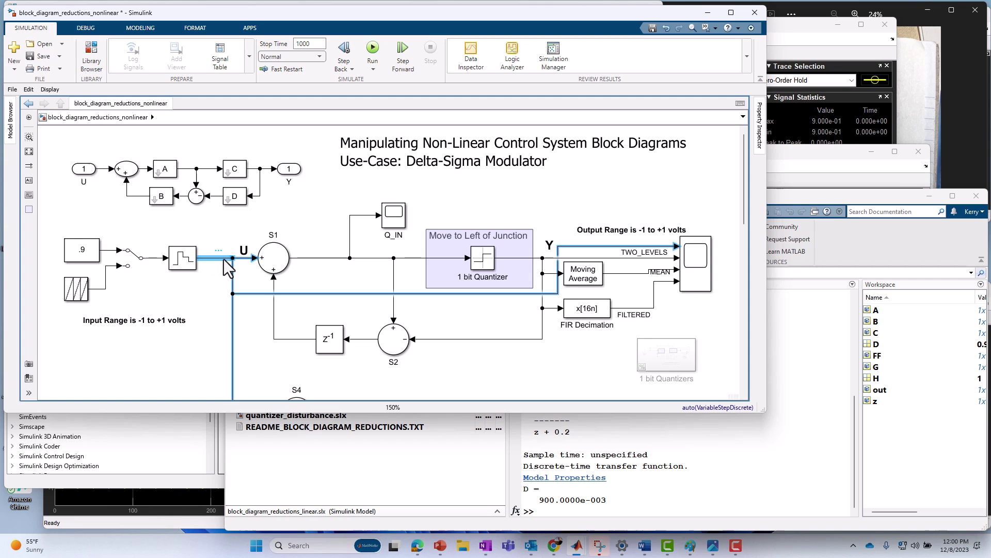
left_click(210, 258)
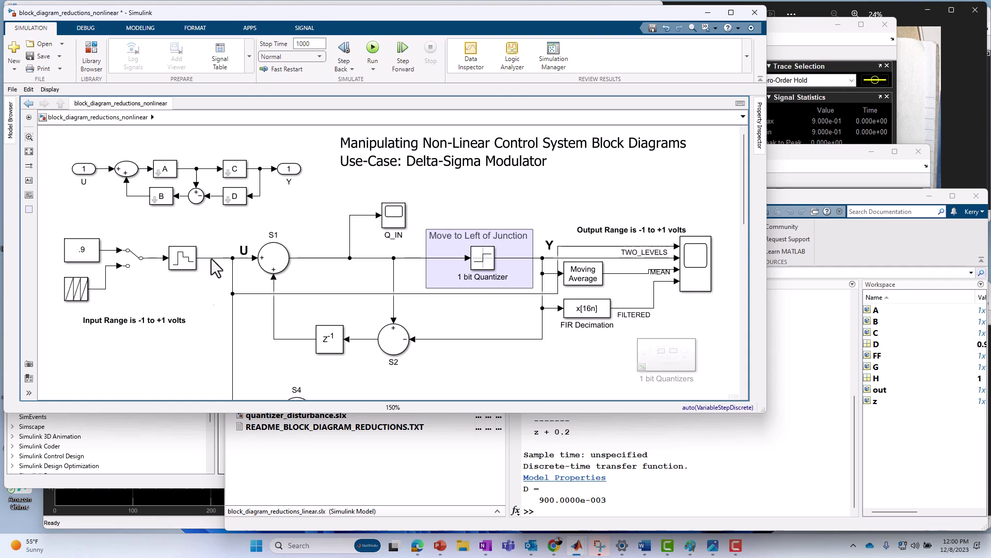
left_click(215, 306)
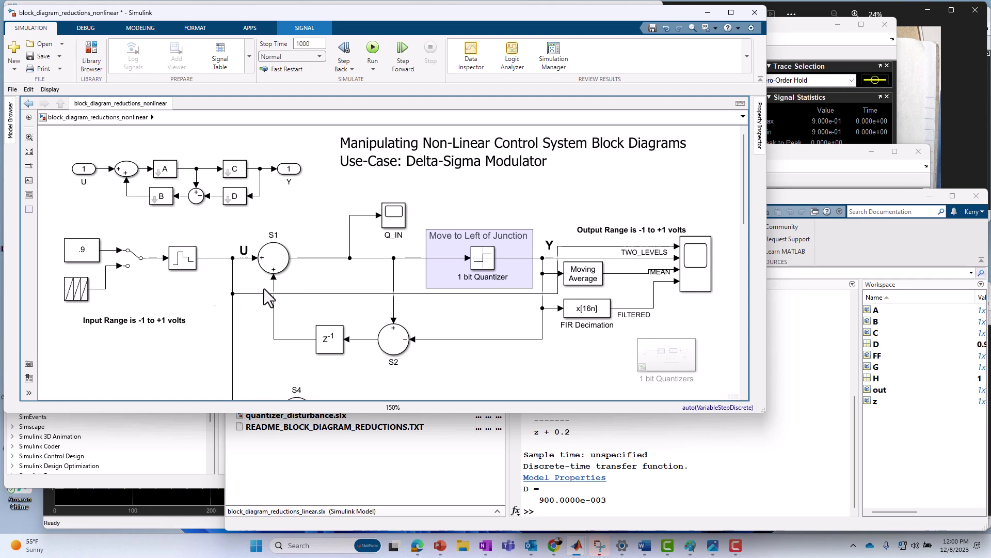
left_click(566, 267)
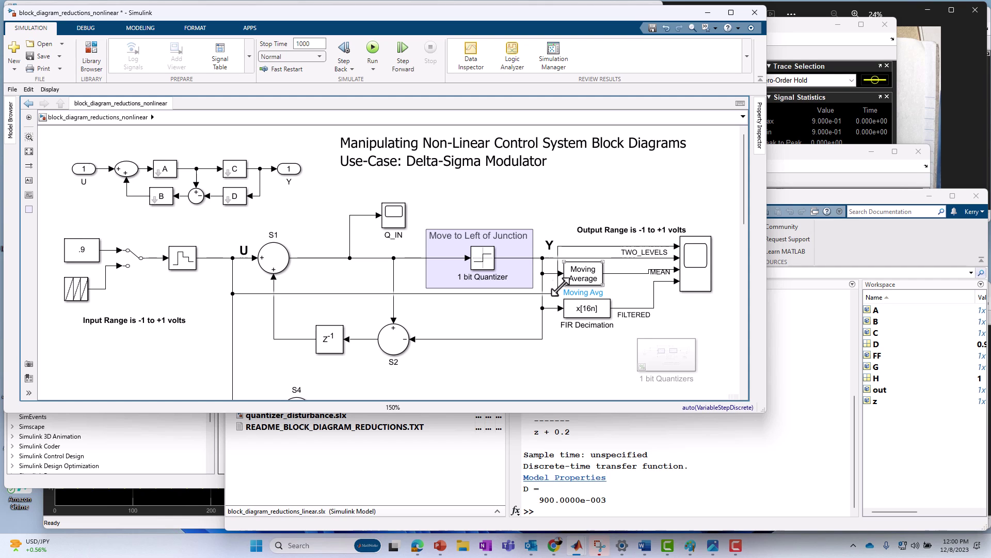
left_click(556, 273)
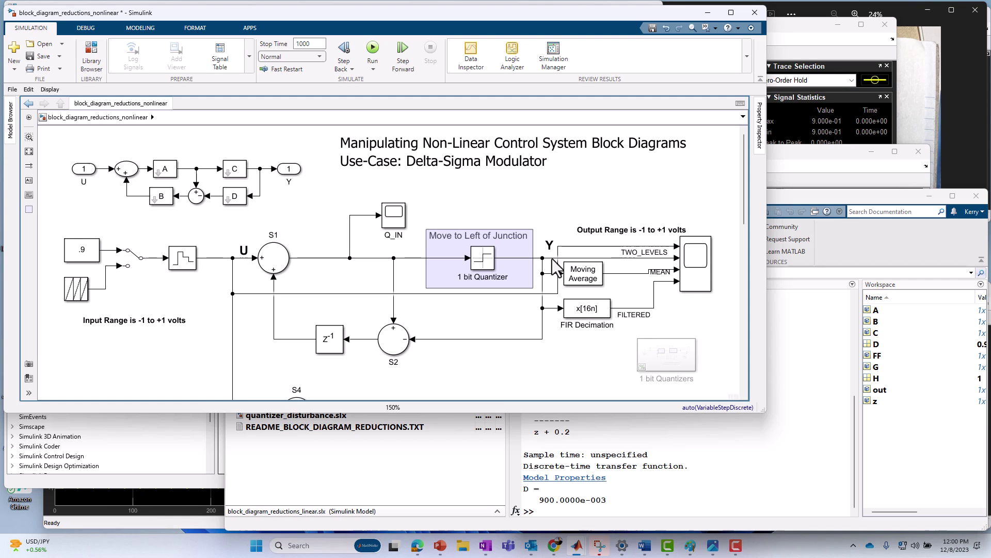
left_click(483, 258)
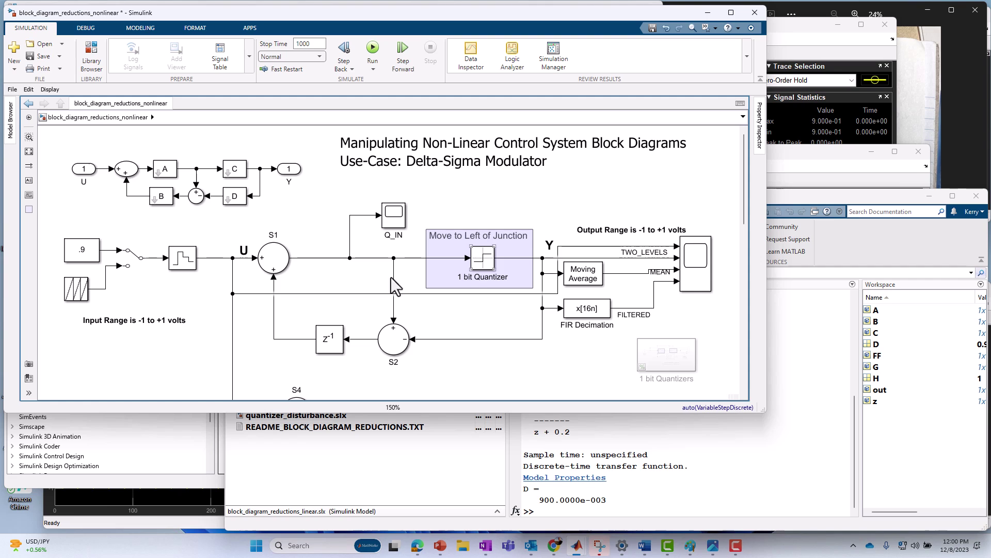
left_click(245, 257)
left_click(225, 262)
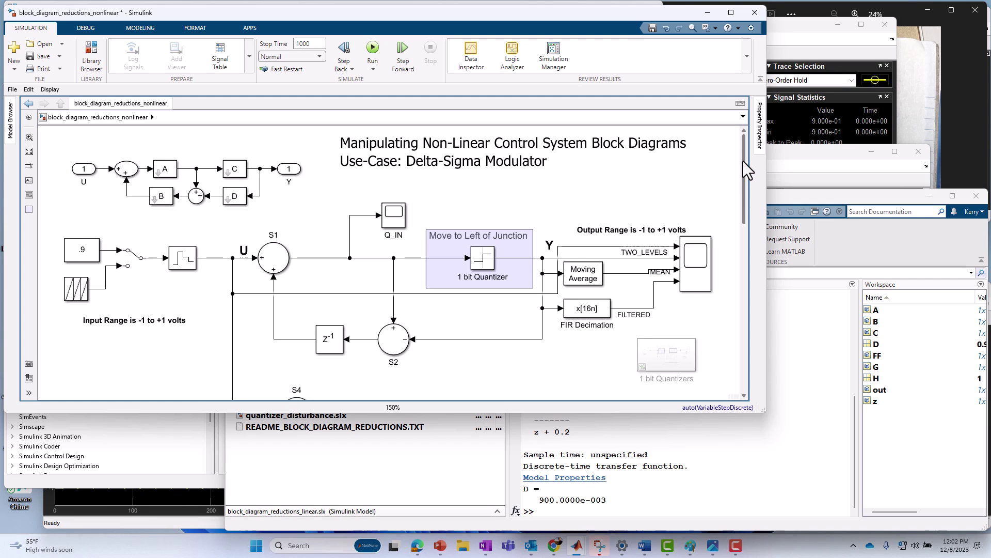
left_click(272, 264)
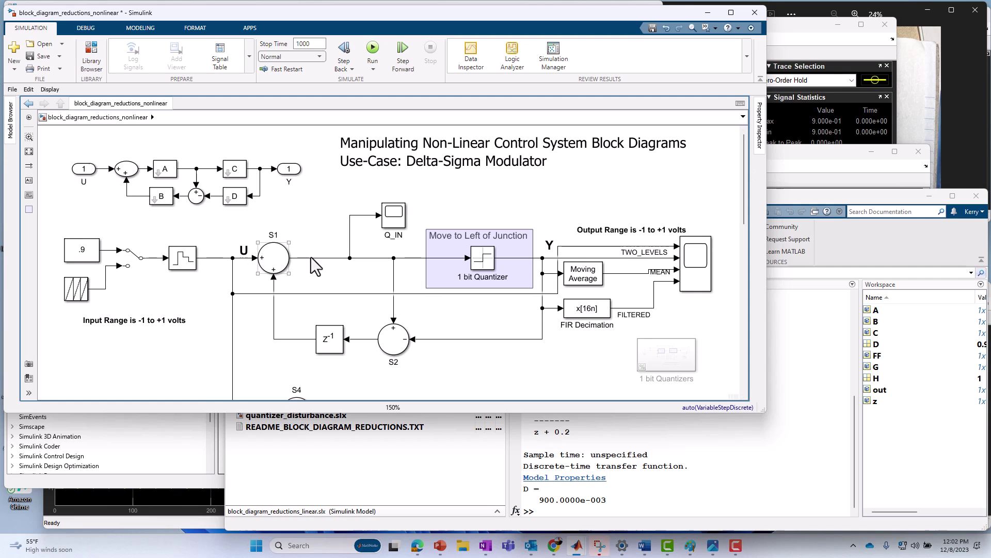
left_click(393, 341)
left_click(357, 336)
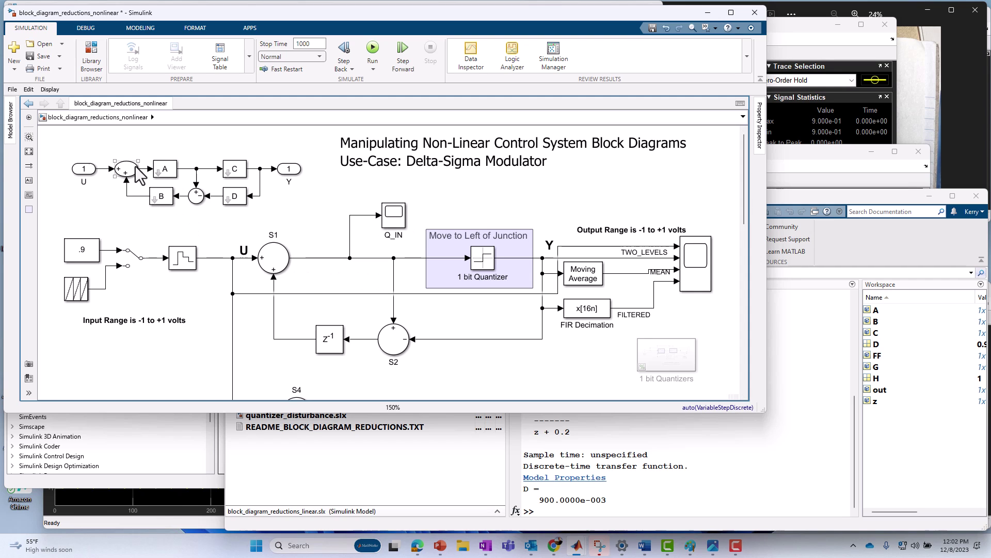
left_click(165, 166)
left_click(198, 198)
left_click(155, 206)
left_click(160, 197)
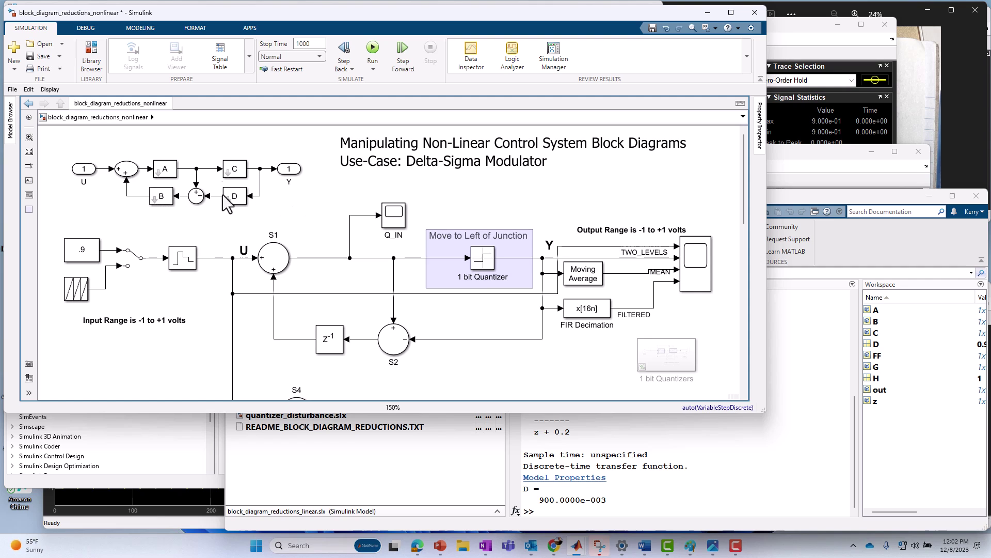
left_click(483, 257)
left_click(485, 238)
left_click(509, 255)
left_click(437, 256)
left_click(479, 267)
left_click(458, 272)
left_click(465, 256)
left_click(506, 251)
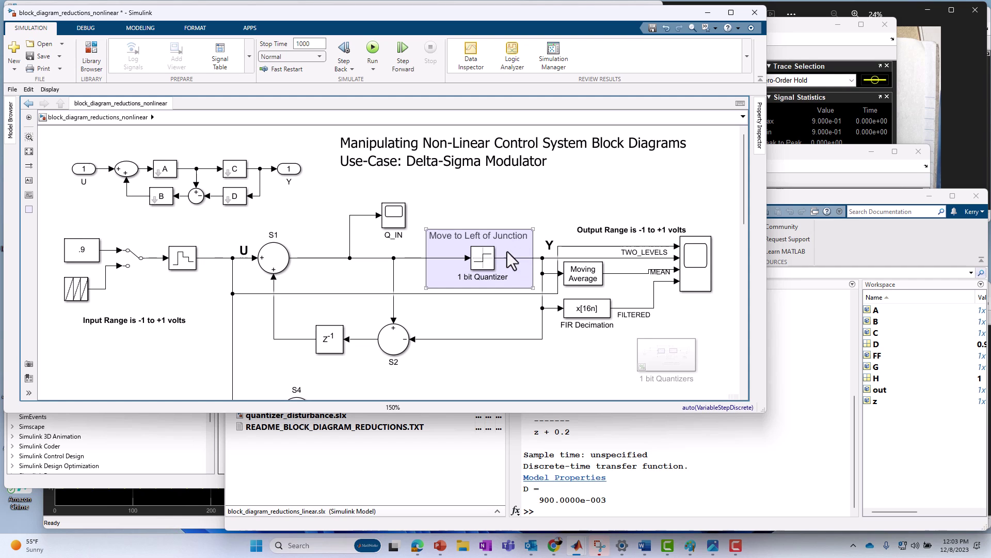
left_click(471, 263)
left_click(442, 230)
left_click(469, 279)
left_click(464, 262)
left_click(476, 260)
left_click(511, 258)
Step: Open quantizer_disturbance.slx and inspect its quantizer, lower-loop gains, 1 bit Quantizer Error source and sum block
left_click(636, 508)
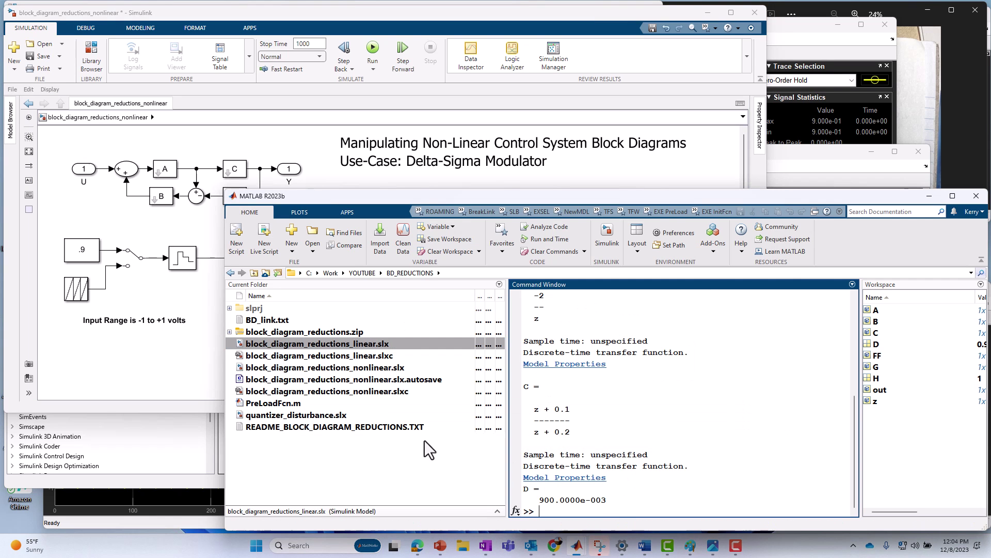
double_click(312, 415)
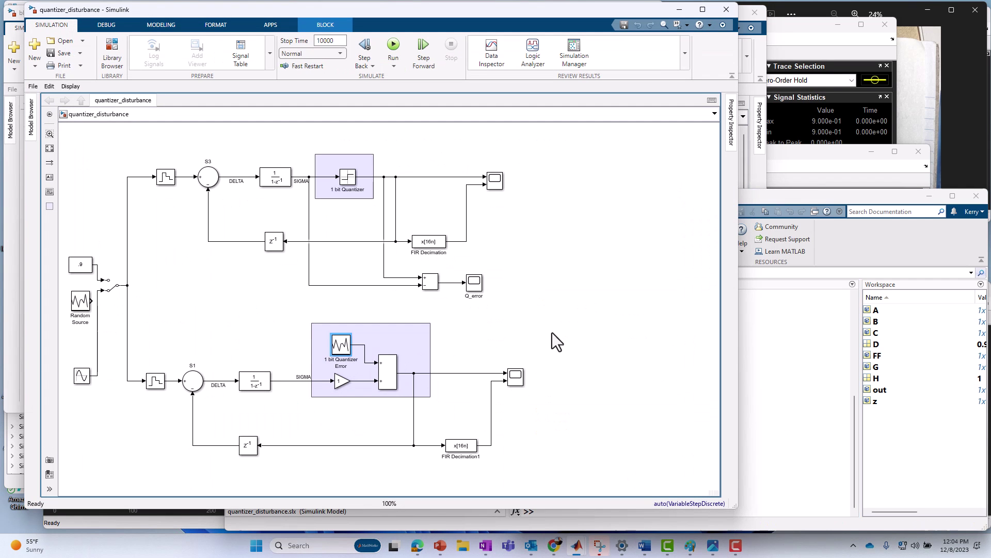
left_click_drag(302, 147, 365, 199)
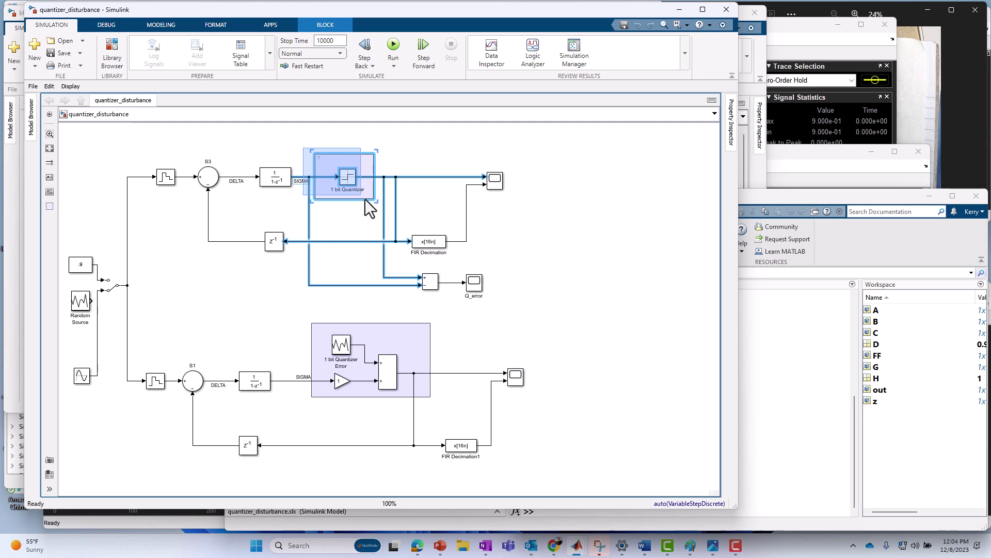
left_click(354, 259)
left_click(344, 385)
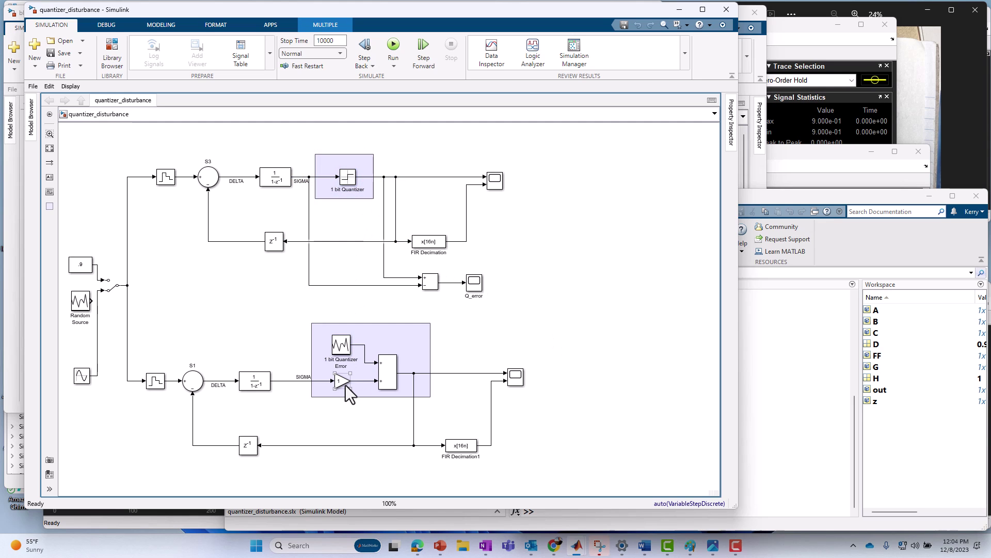
left_click(344, 342)
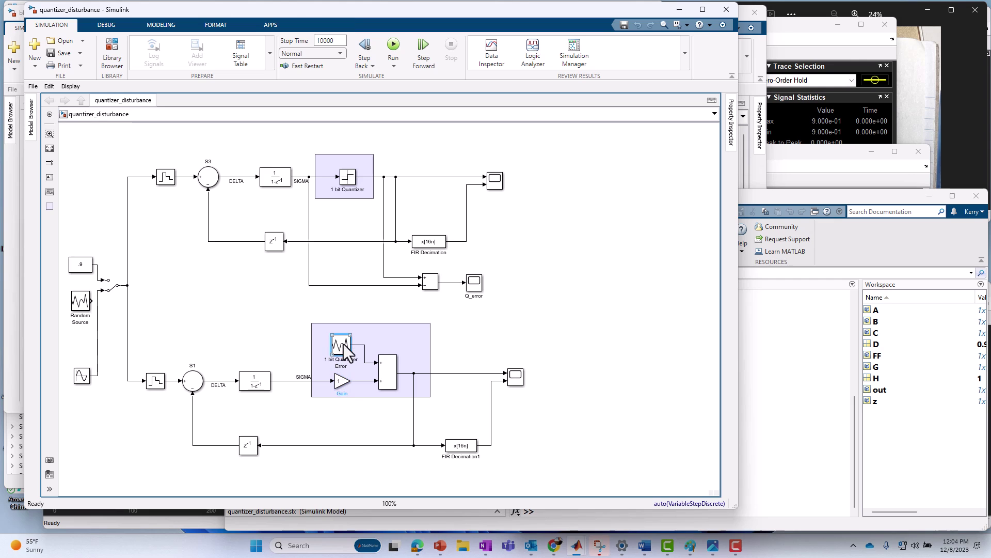
left_click(368, 357)
left_click(369, 372)
left_click(382, 381)
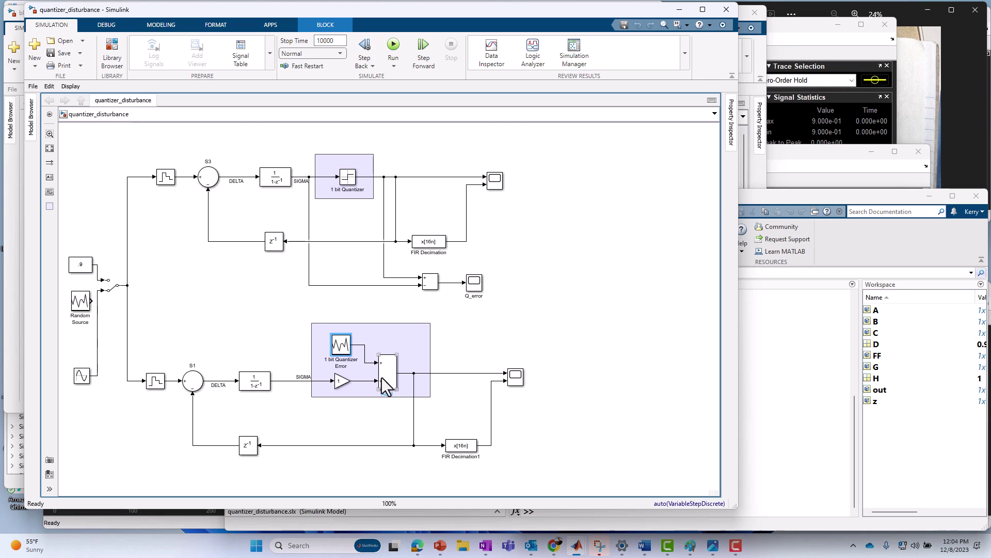
left_click(257, 307)
Step: Check the lower loop's input and scope signals, then minimize it behind the nonlinear modulator model
left_click(131, 383)
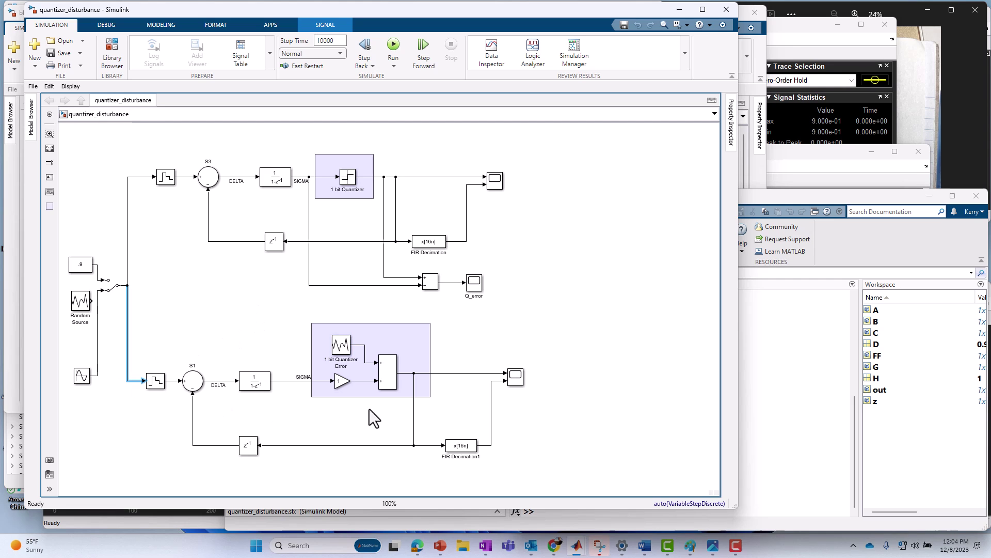
left_click(493, 374)
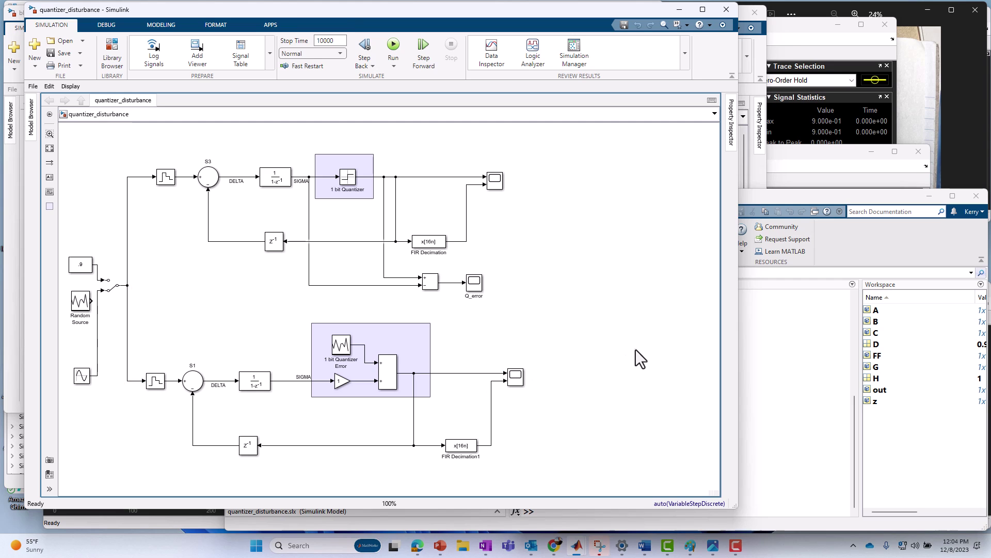
left_click(341, 343)
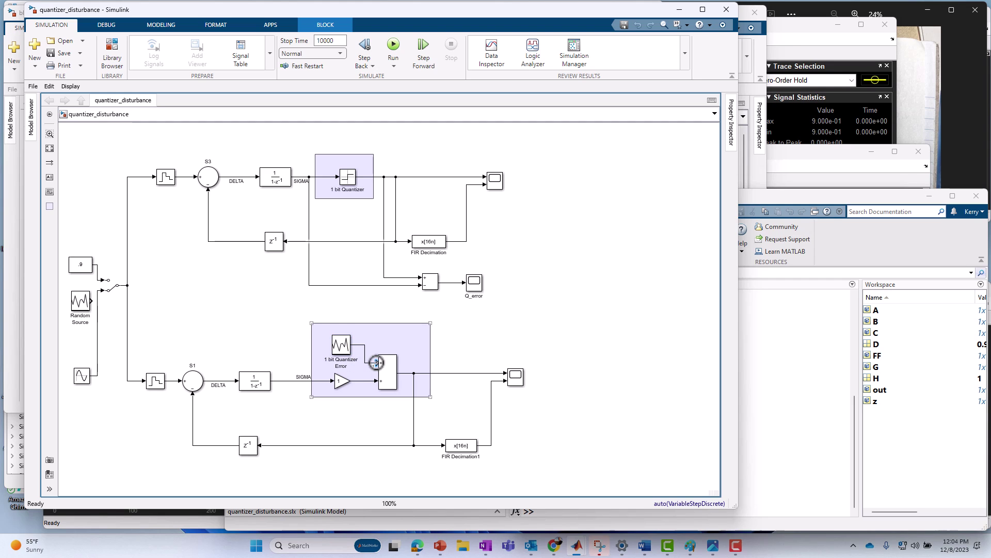
left_click(340, 380)
left_click(342, 385)
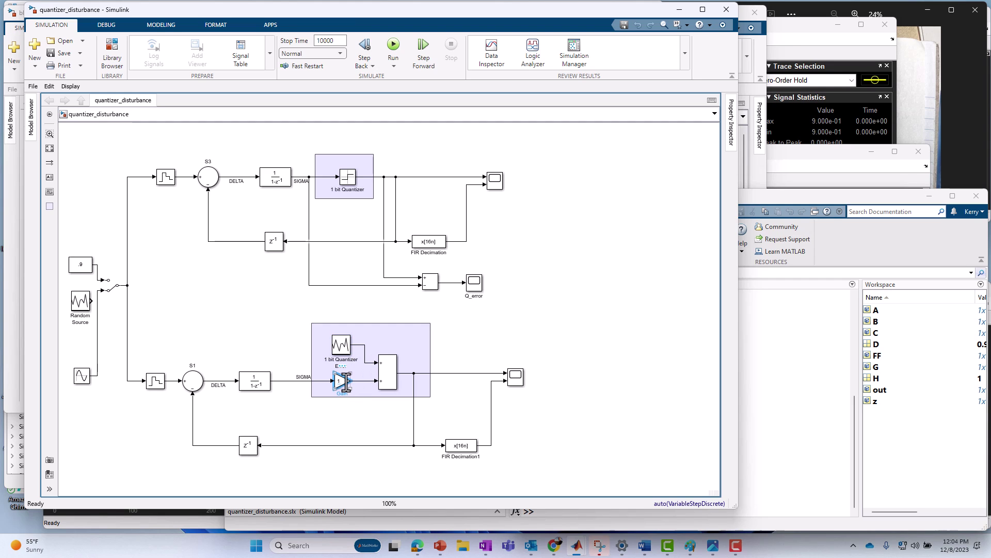
left_click(680, 10)
left_click(166, 368)
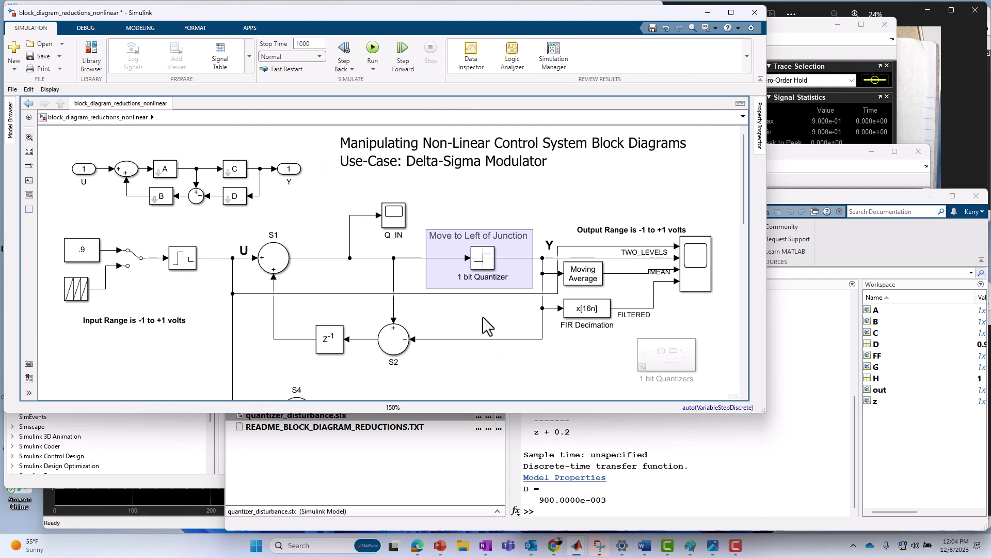
left_click(483, 267)
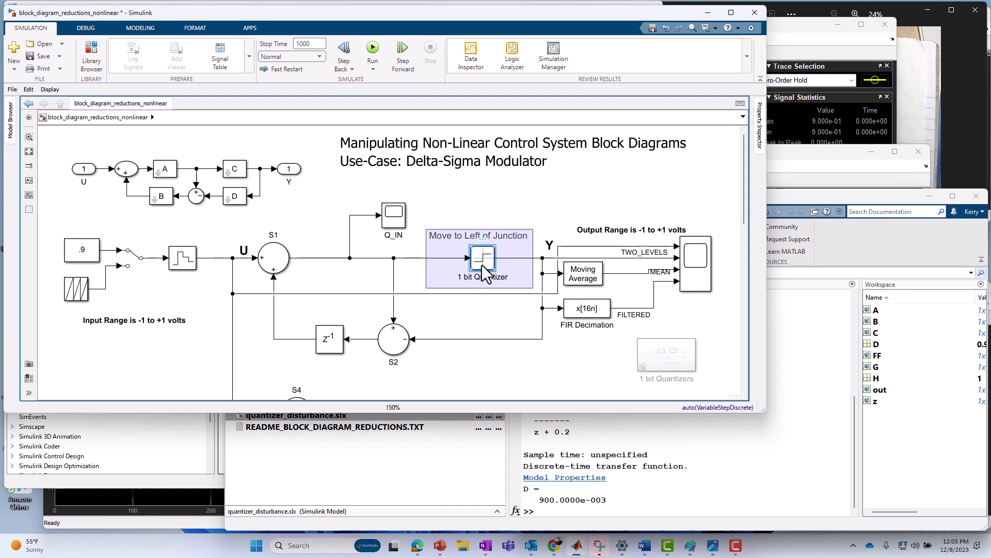
left_click_drag(379, 250, 524, 354)
left_click(515, 372)
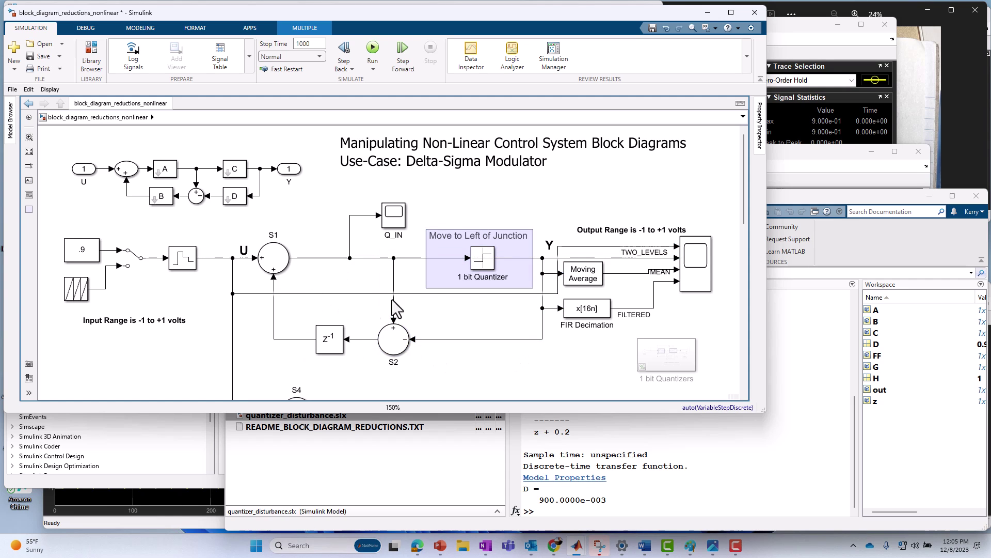
left_click(475, 257)
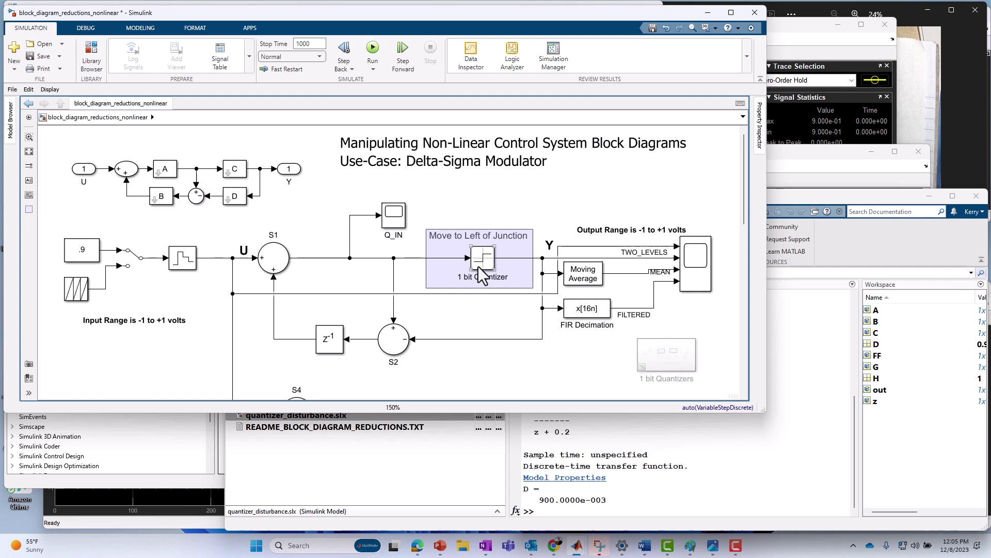
left_click(355, 253)
left_click(393, 327)
left_click_drag(745, 197, 721, 249)
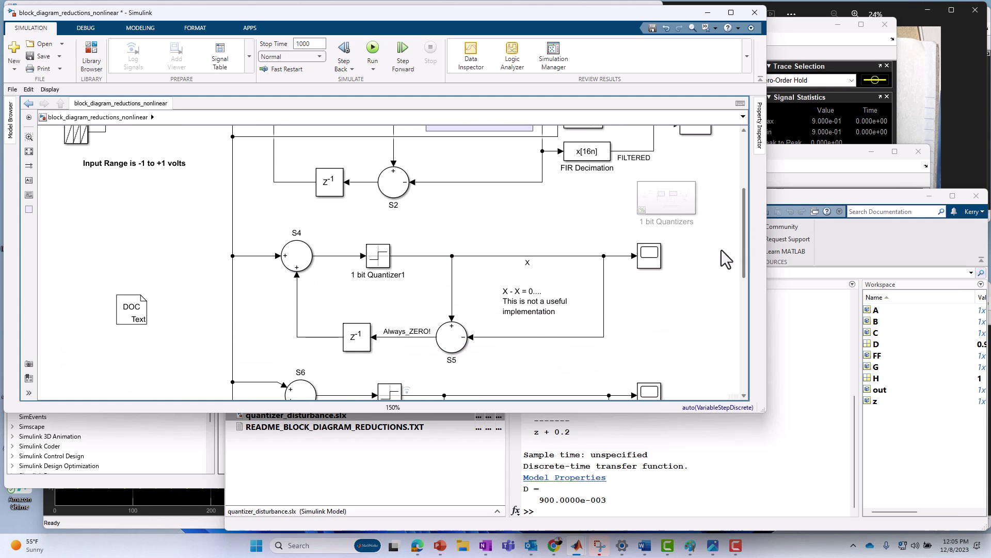
left_click(385, 253)
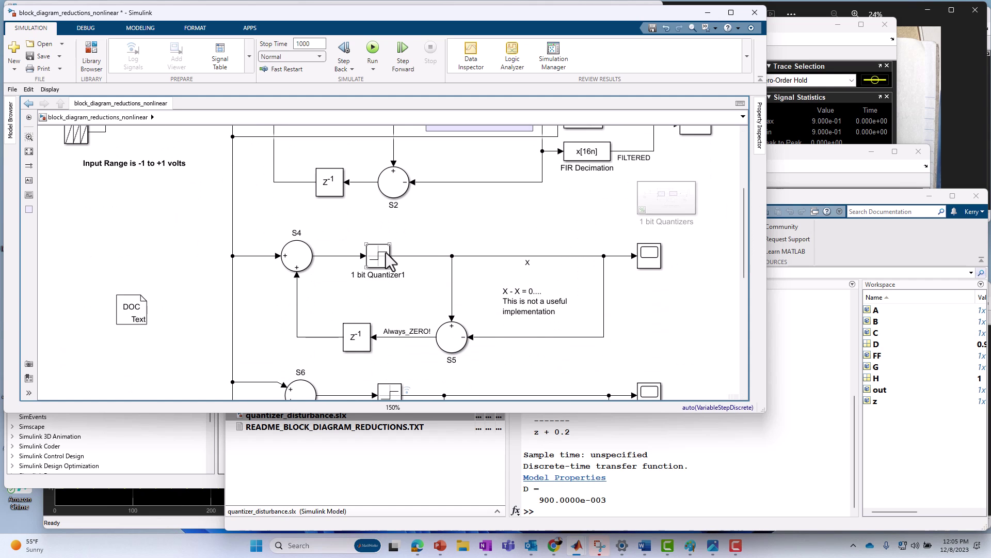
left_click(455, 279)
left_click(555, 285)
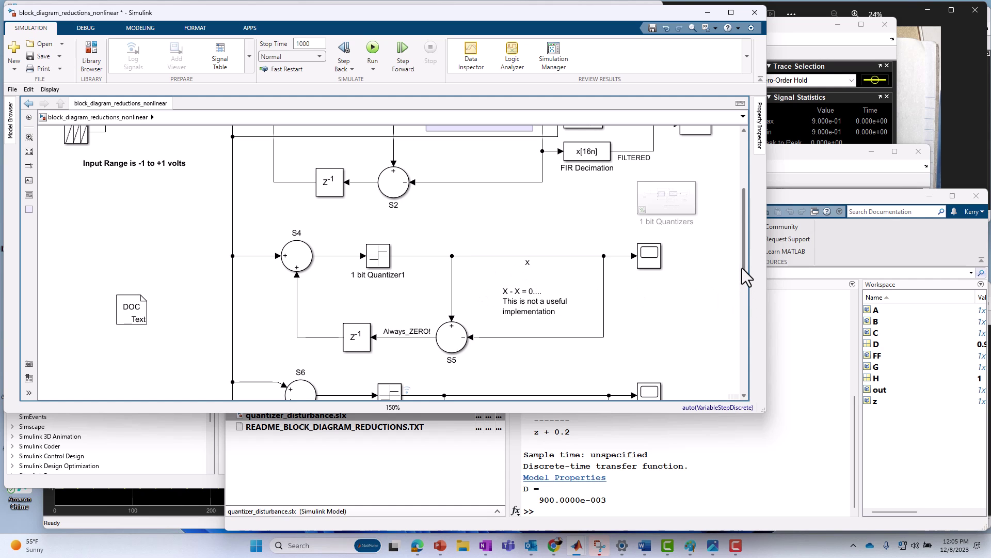
left_click_drag(743, 265, 740, 228)
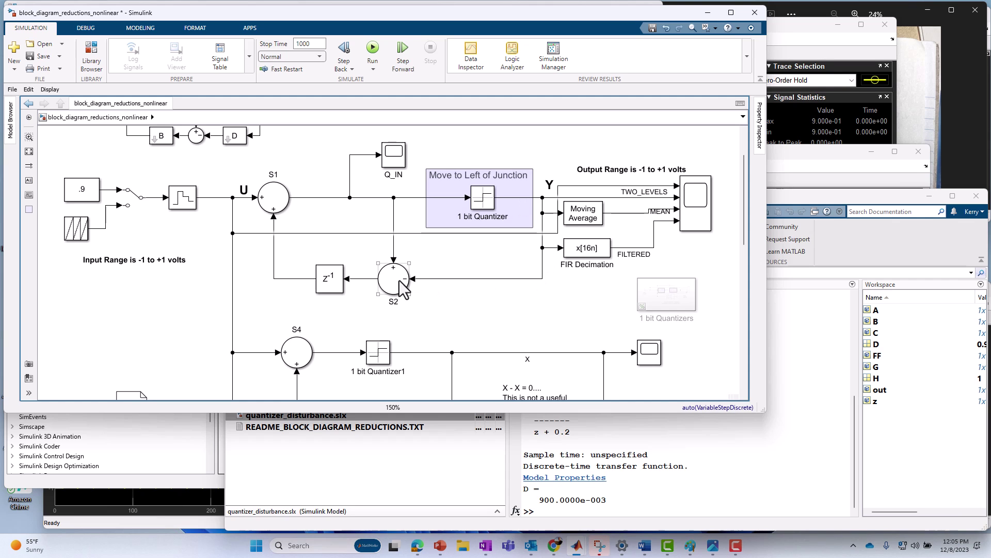
left_click_drag(744, 216, 742, 259)
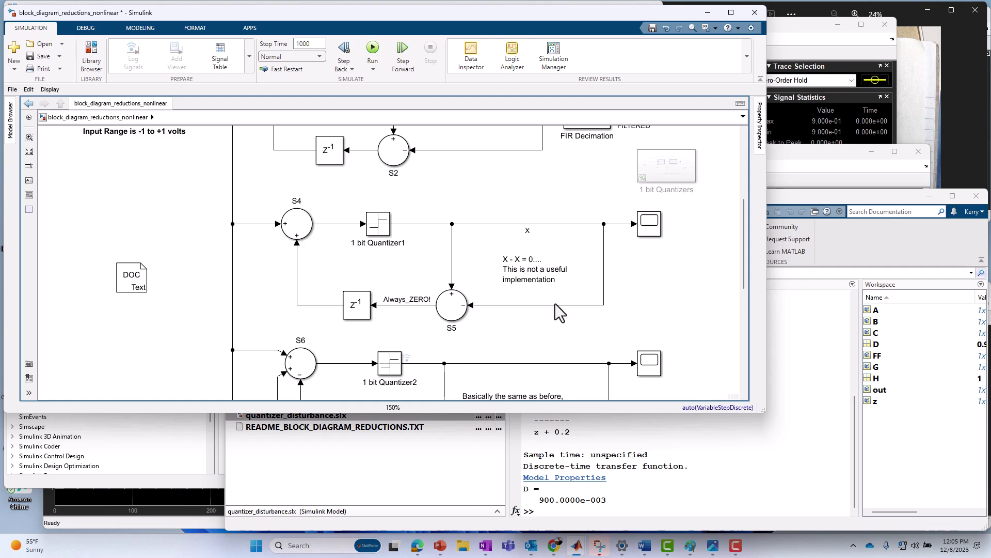
left_click(451, 305)
left_click_drag(743, 243, 741, 259)
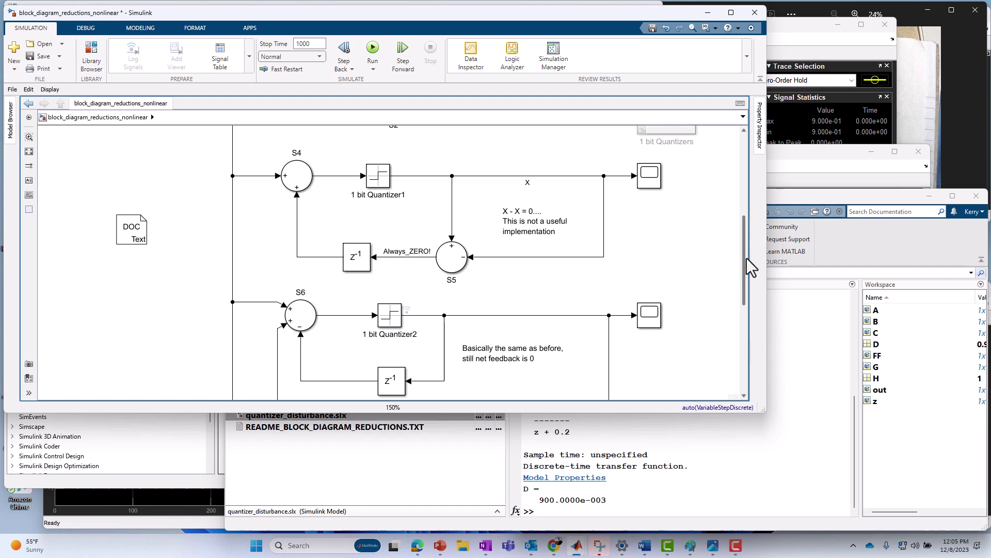
left_click_drag(742, 261, 743, 223)
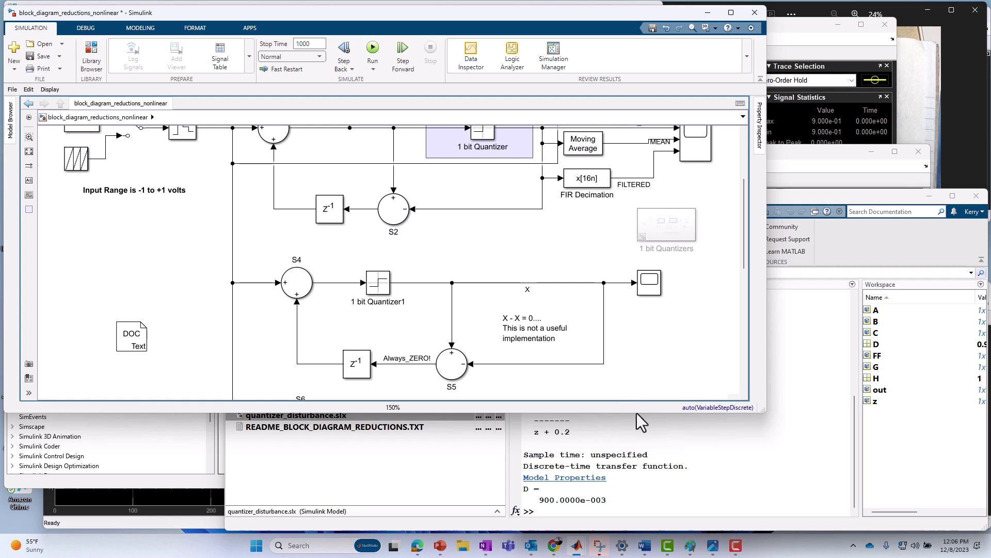
left_click_drag(636, 413, 631, 432)
left_click(193, 303)
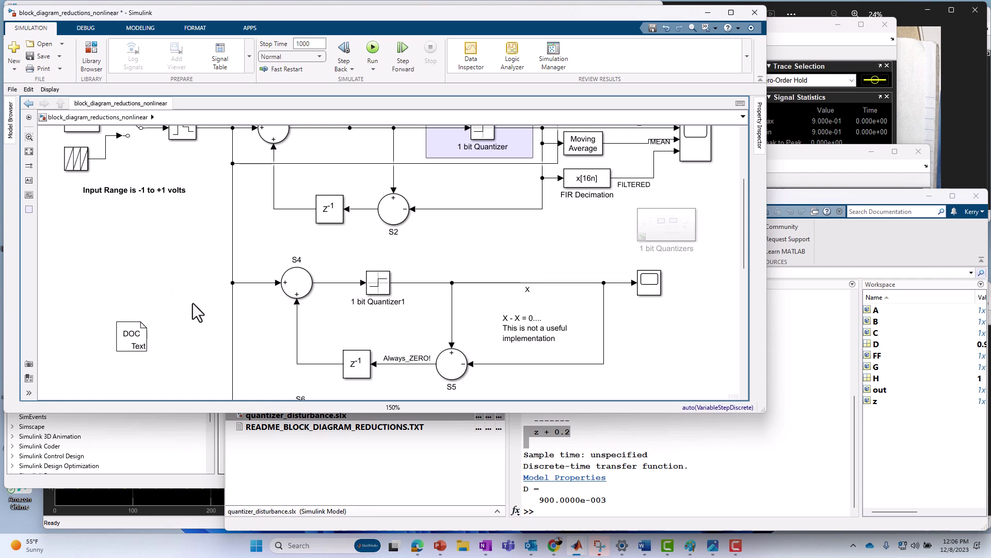
left_click_drag(261, 411, 264, 485)
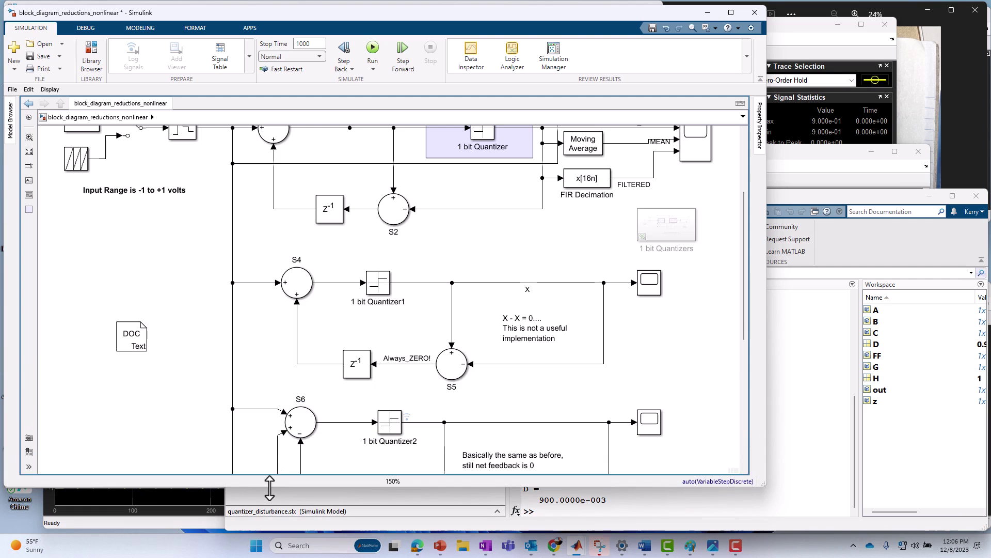
left_click_drag(742, 324, 743, 315)
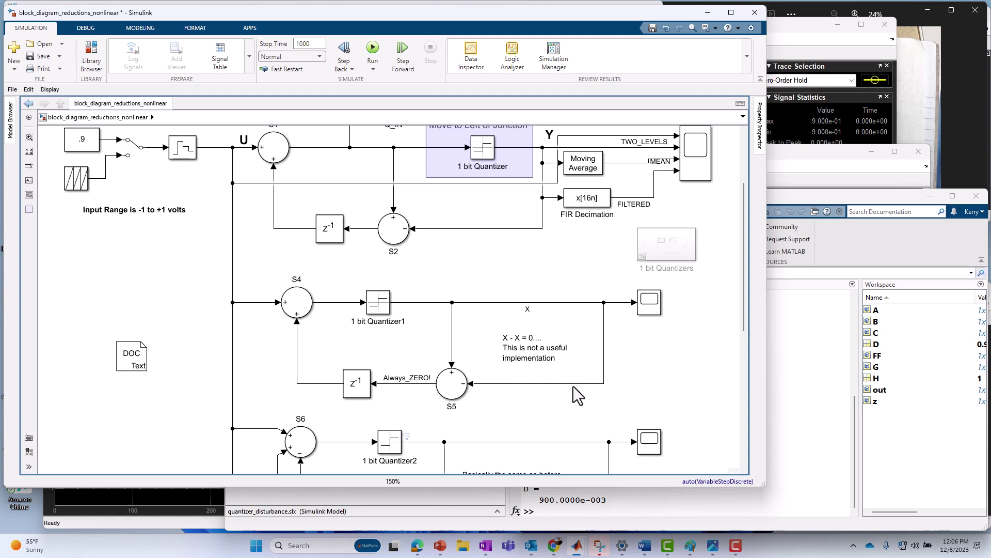
left_click(467, 384)
left_click(356, 359)
left_click(399, 384)
left_click_drag(271, 345, 550, 411)
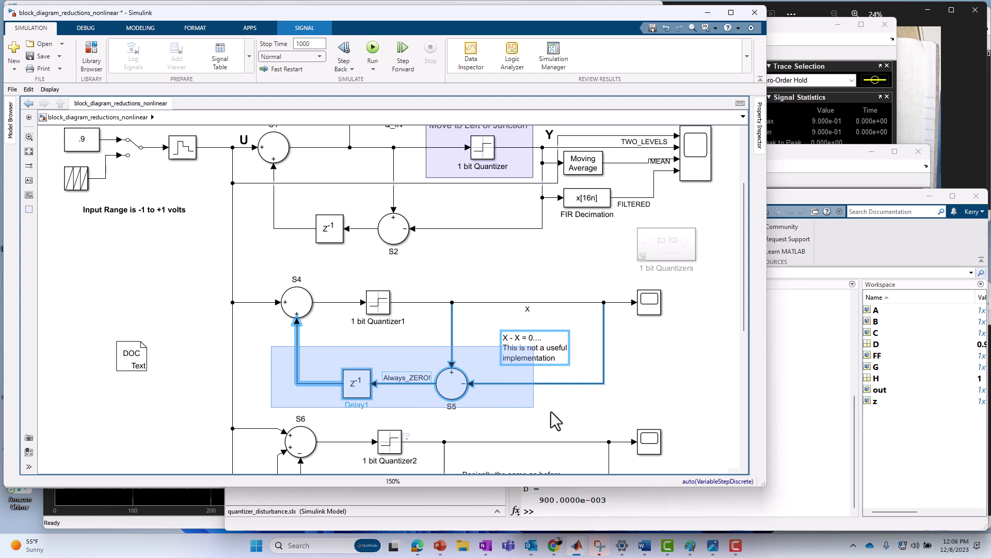
left_click(717, 381)
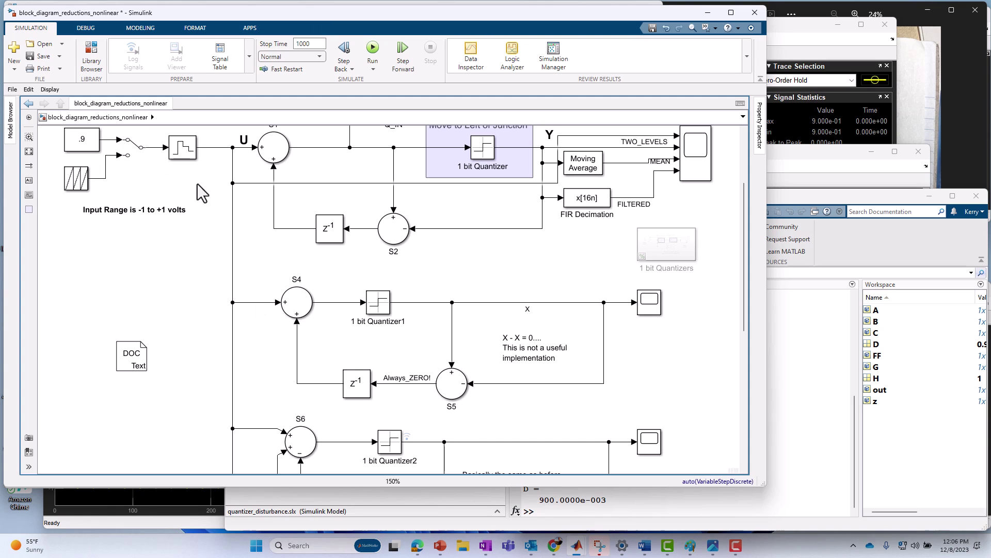
left_click(264, 302)
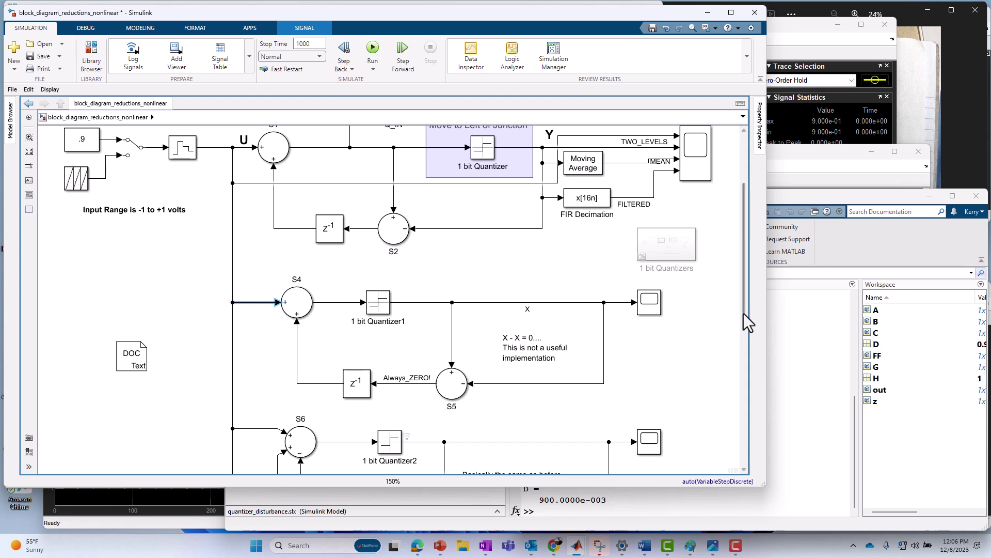
left_click_drag(745, 313, 747, 307)
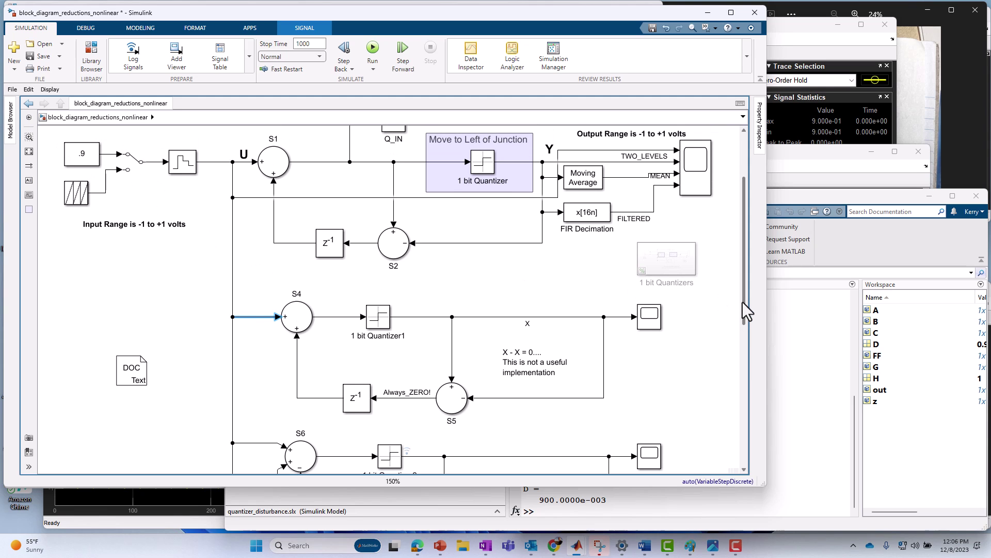
left_click_drag(744, 304, 742, 283)
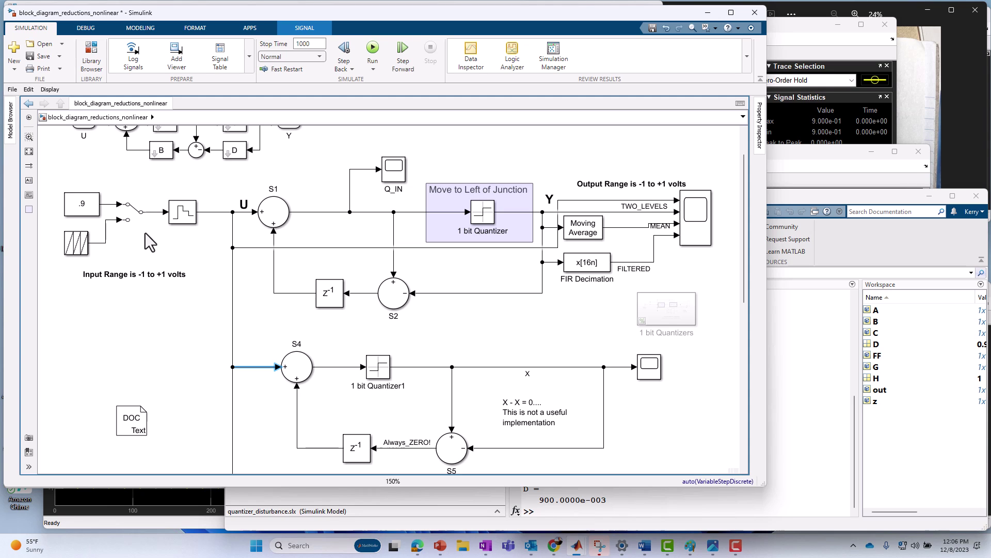
left_click(130, 225)
left_click(154, 223)
left_click(73, 247)
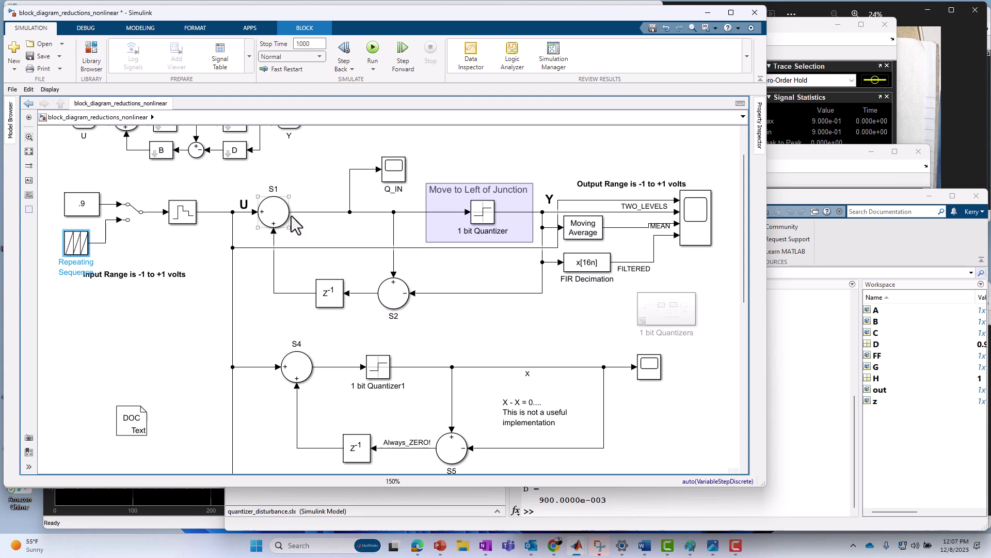
left_click(273, 276)
left_click(329, 212)
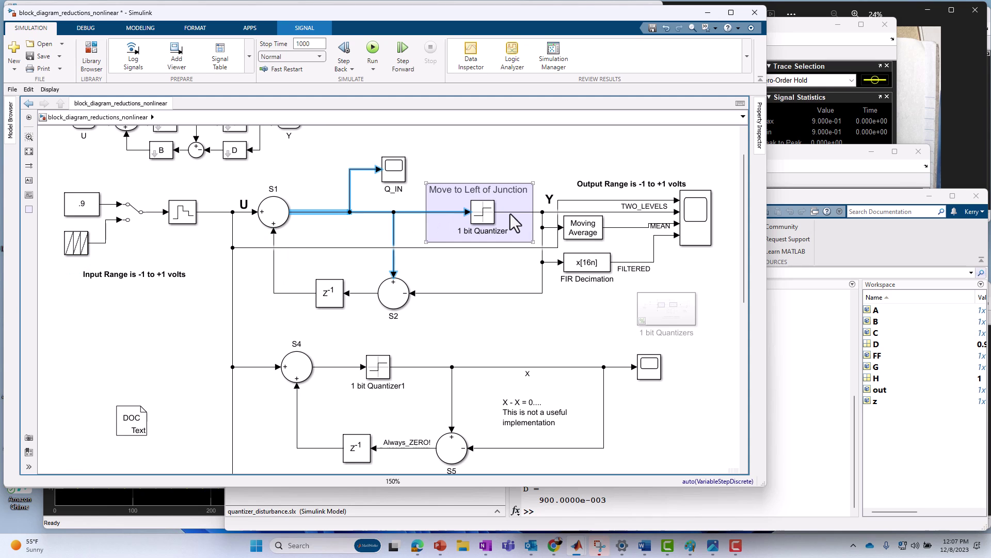
left_click(533, 217)
left_click(535, 215)
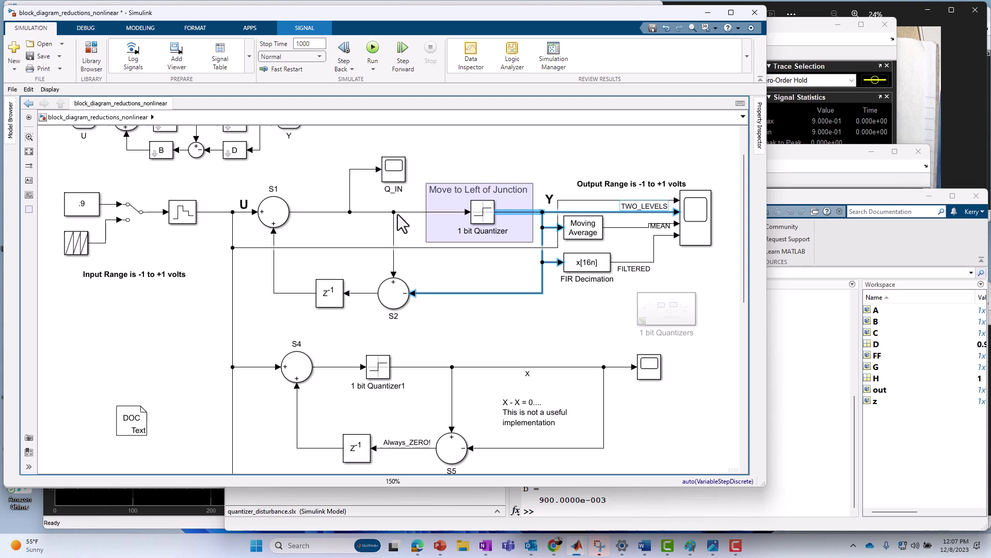
left_click(362, 293)
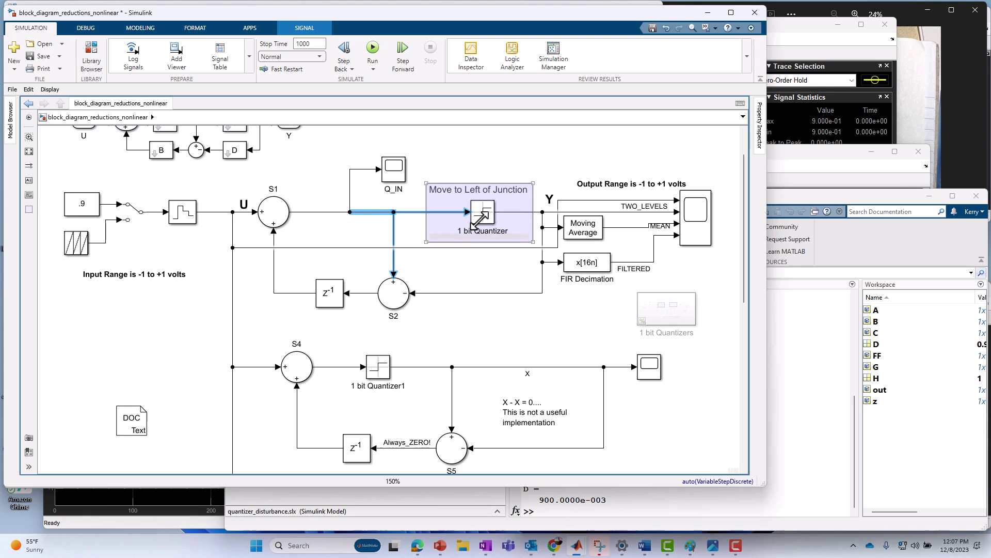
left_click(538, 212)
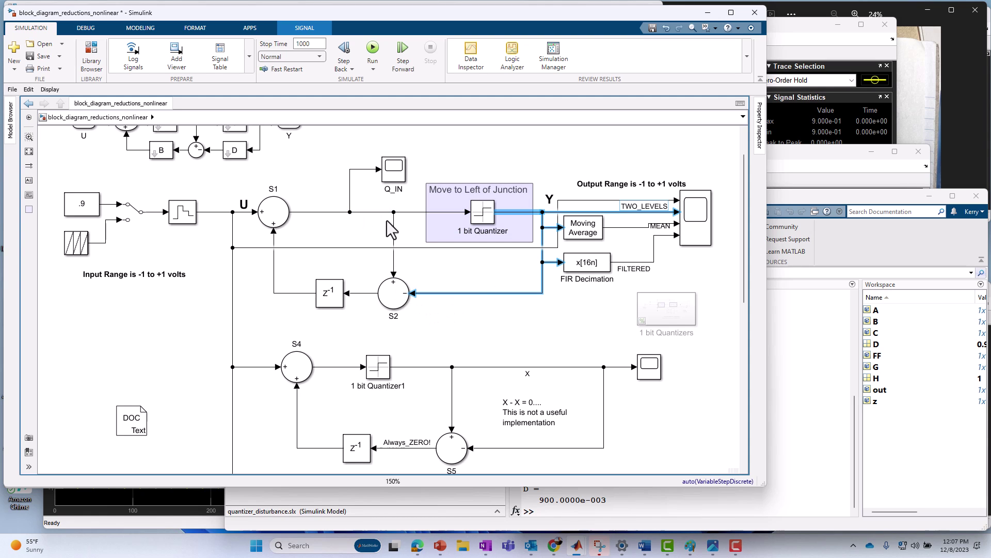
left_click(363, 294)
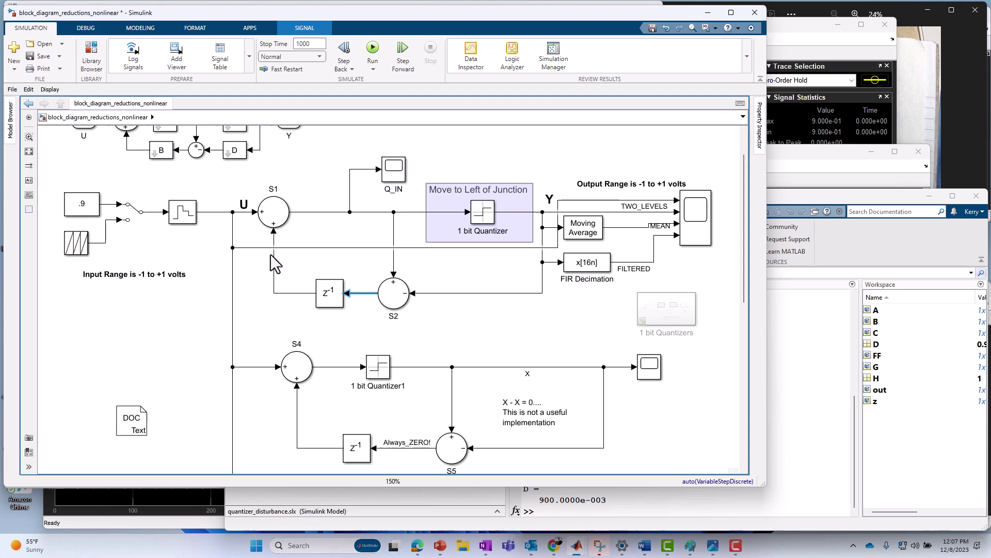
left_click(329, 211)
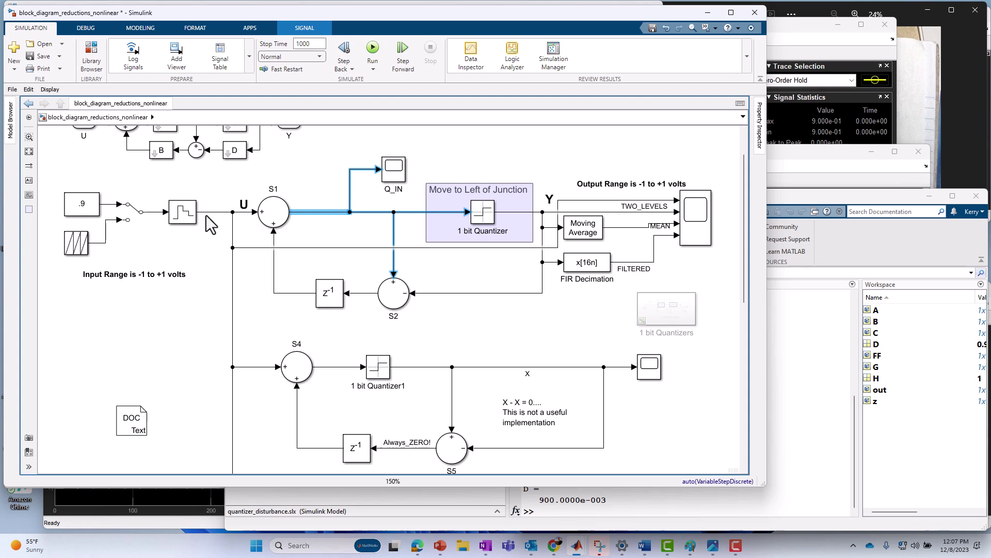
left_click(416, 221)
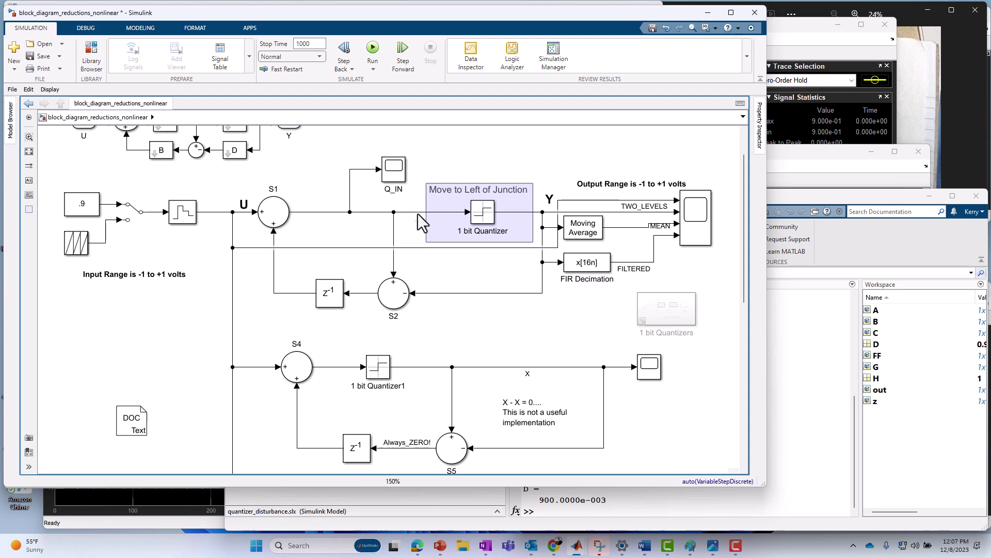
left_click(526, 214)
left_click(448, 292)
left_click(388, 238)
Step: Open Scope1 showing MEAN and TWO_LEVELS, zoom to time 56–162, and hide Zero-Order Hold
left_click(686, 223)
double_click(685, 222)
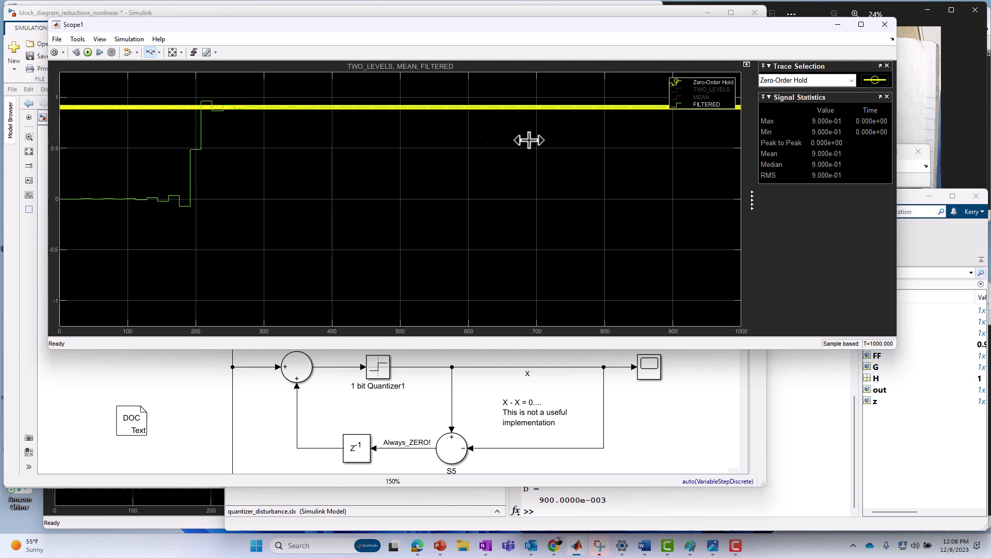
left_click(703, 97)
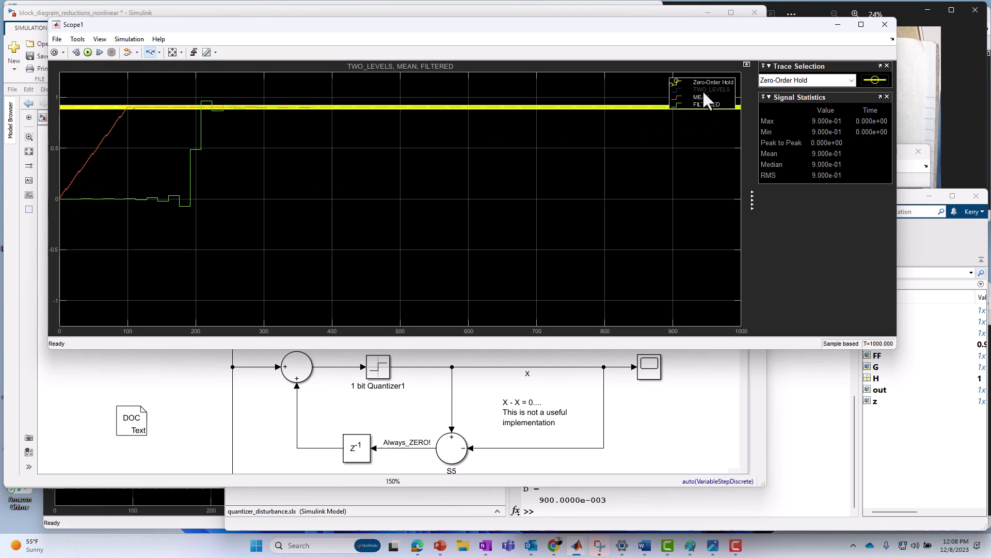
left_click(702, 89)
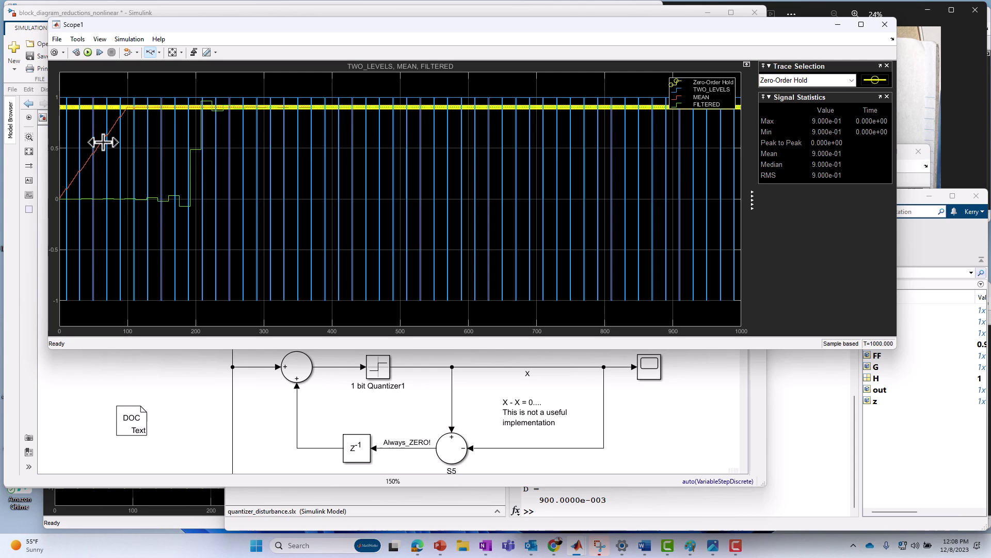
left_click_drag(98, 129, 170, 130)
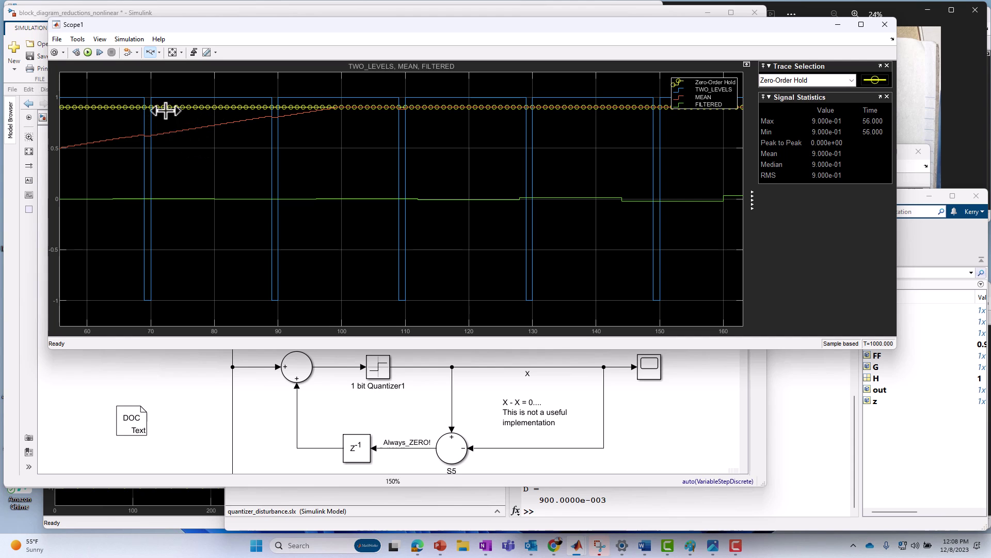
left_click(720, 84)
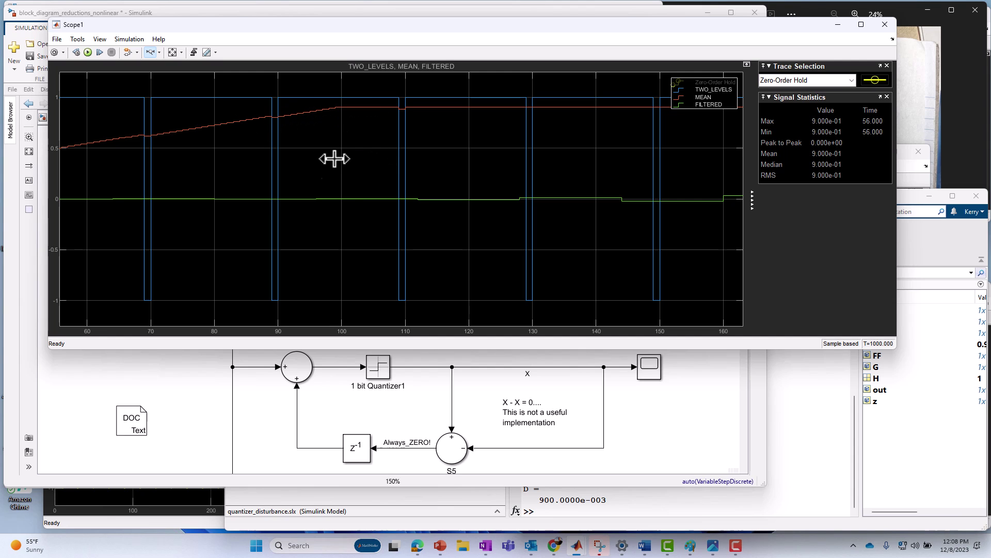
Step: Rescale to the full 0–1000 range, zoom vertically around 0.9, then rescale again
left_click(173, 53)
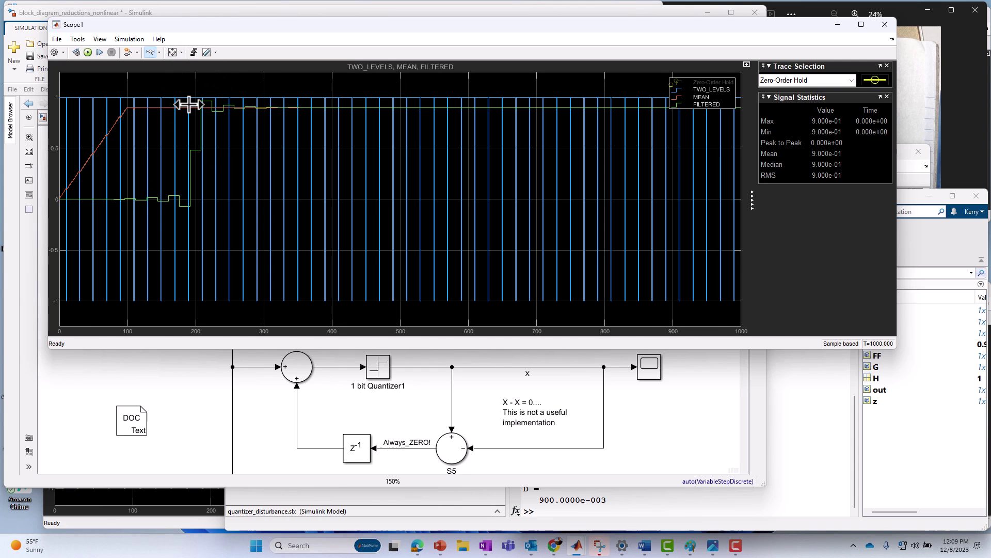
left_click(159, 52)
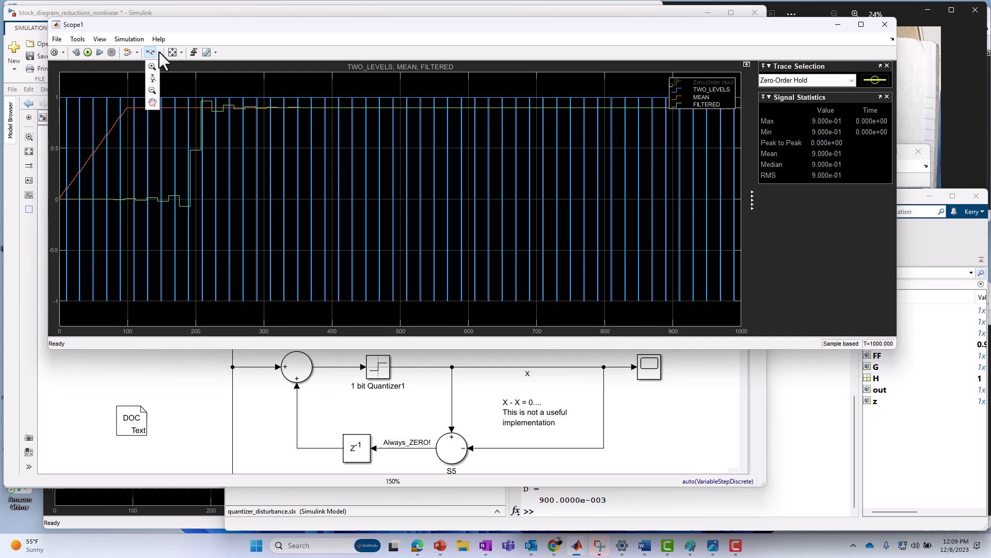
left_click(152, 79)
left_click_drag(351, 81, 368, 126)
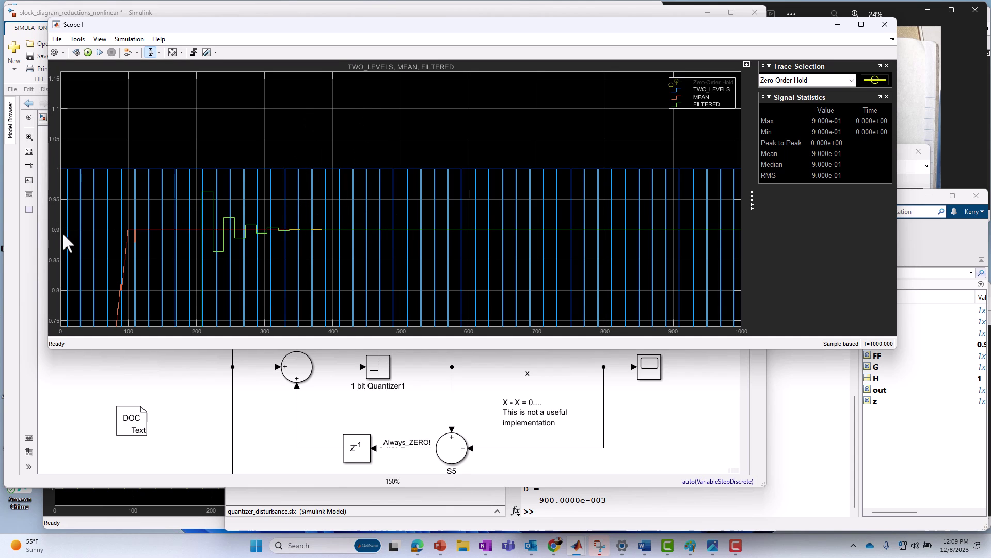
left_click(172, 53)
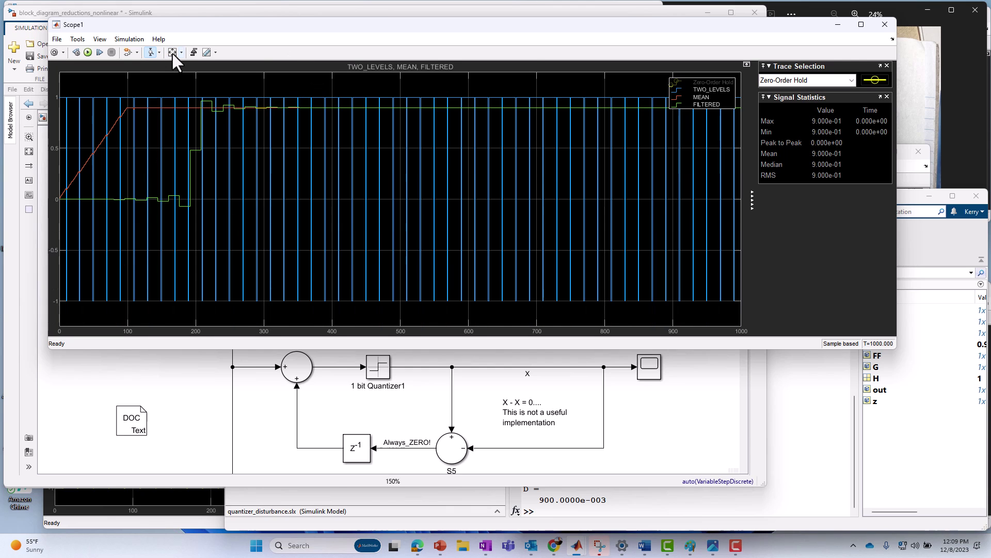
left_click(141, 383)
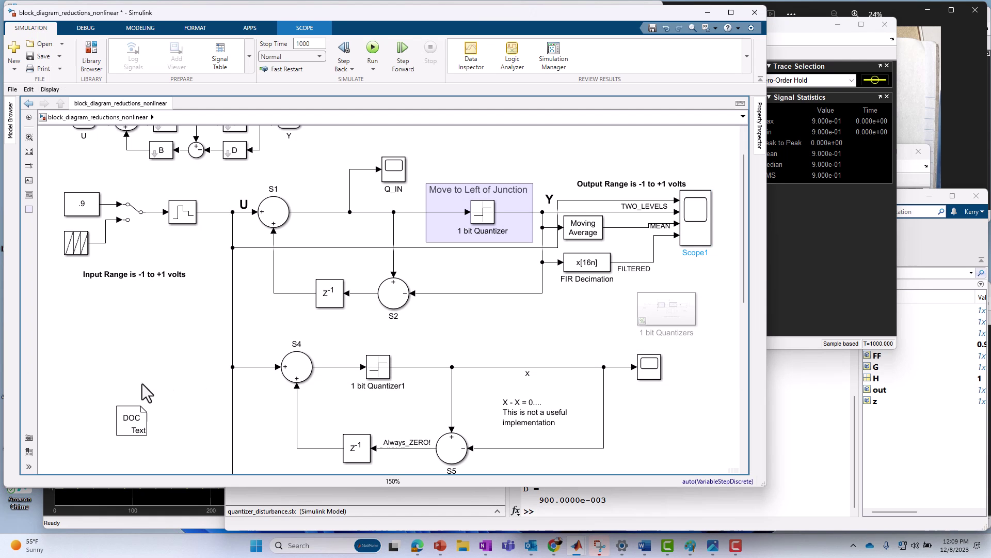
left_click_drag(743, 245, 752, 294)
mouse_move(216, 230)
left_mouse_down()
mouse_move(556, 346)
mouse_move(586, 327)
left_mouse_up()
left_click(153, 432)
left_click_drag(214, 377, 474, 452)
scroll(743, 274, "down", 2)
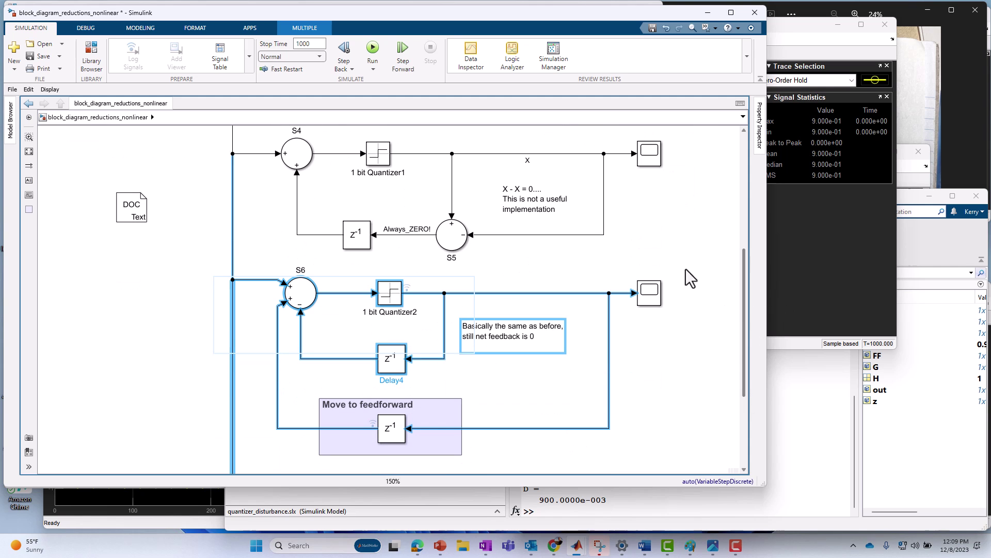
left_click(647, 161)
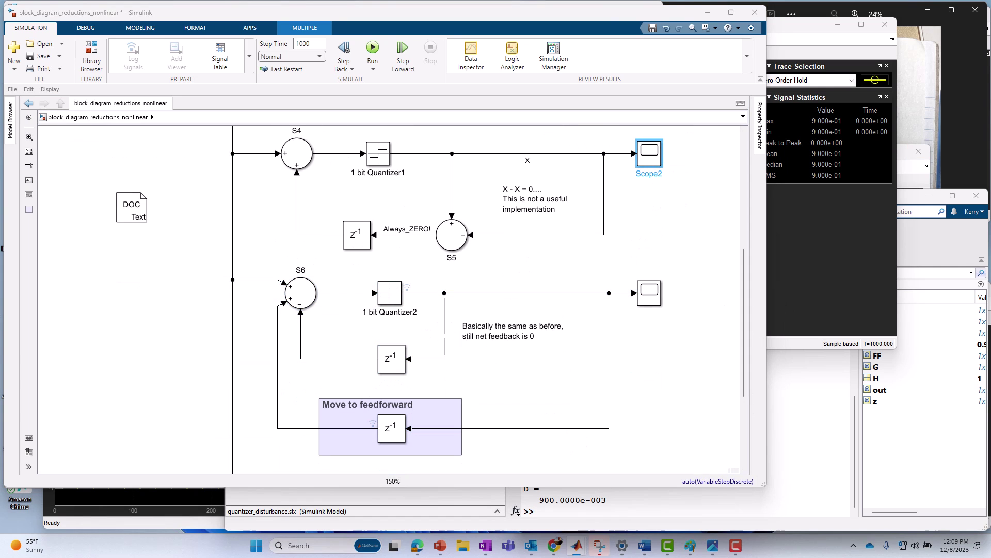
double_click(648, 153)
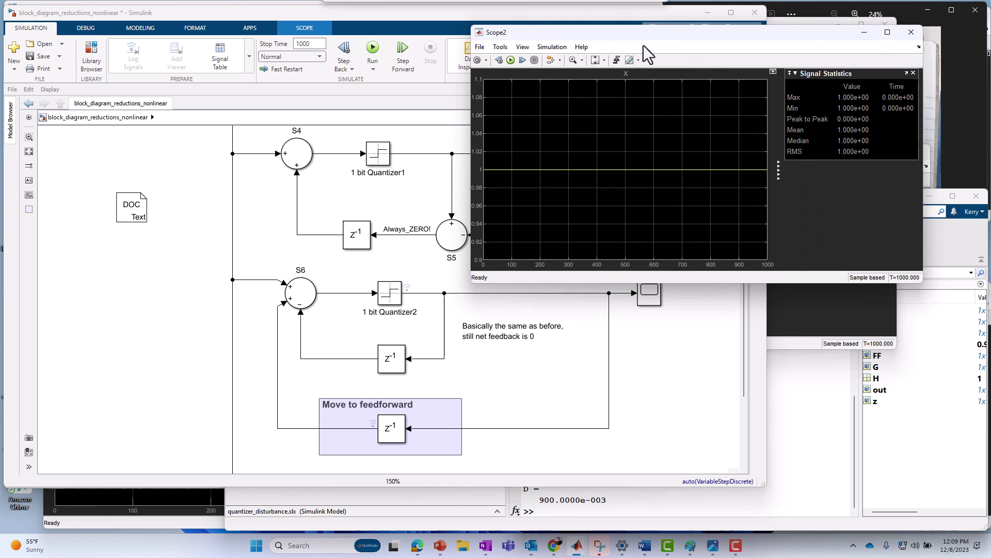
left_click(912, 32)
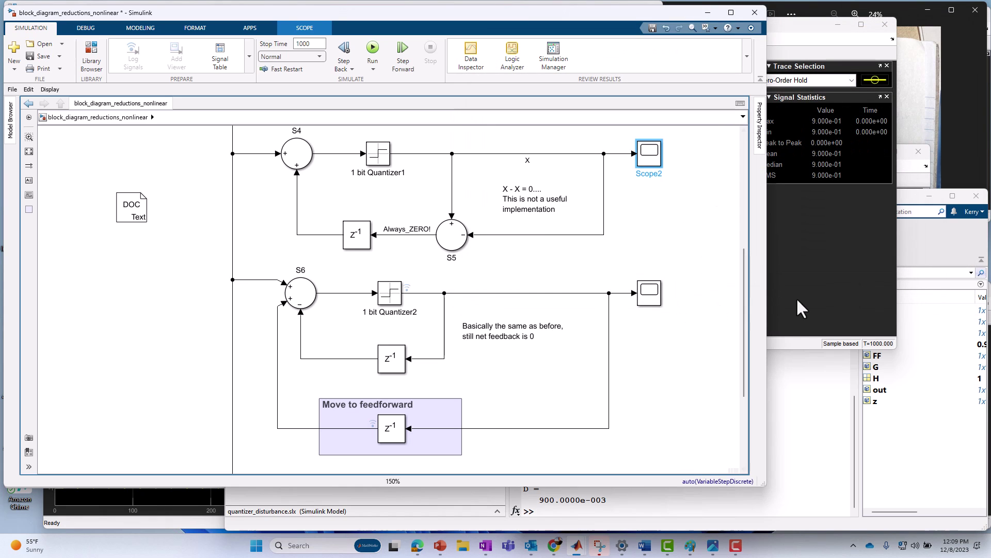
left_click_drag(742, 339, 747, 277)
mouse_move(428, 277)
left_mouse_down()
mouse_move(453, 332)
mouse_move(606, 370)
mouse_move(606, 379)
left_mouse_up()
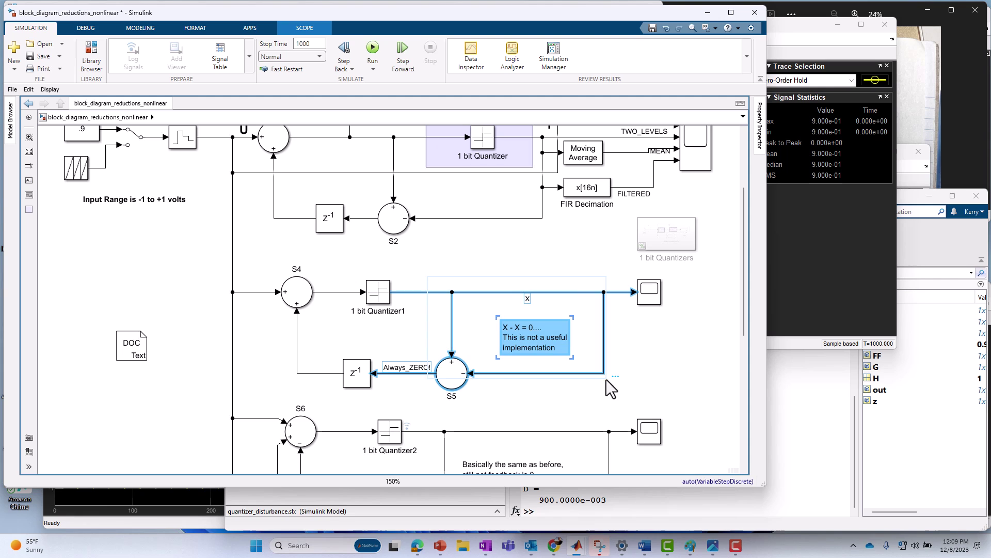
left_click(380, 291)
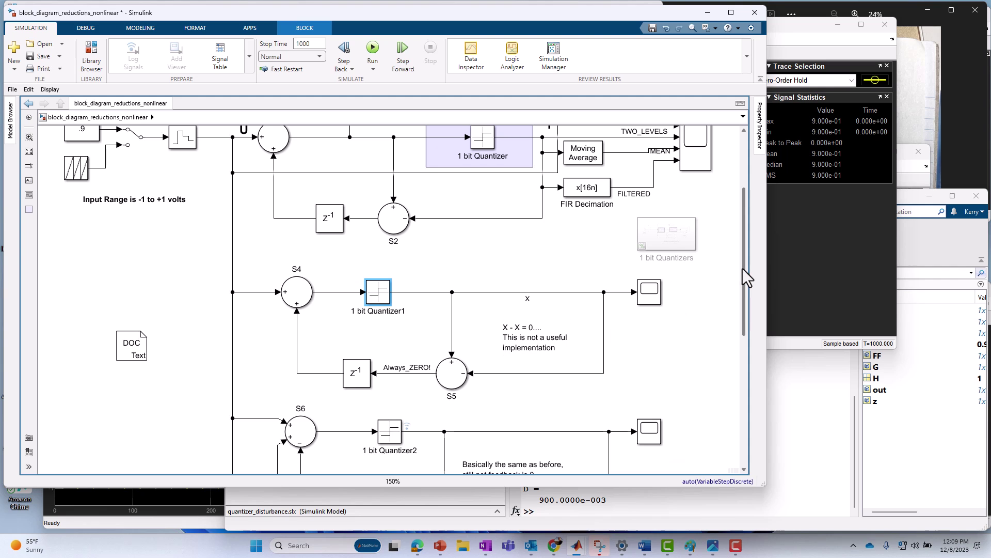
left_click_drag(742, 271, 747, 331)
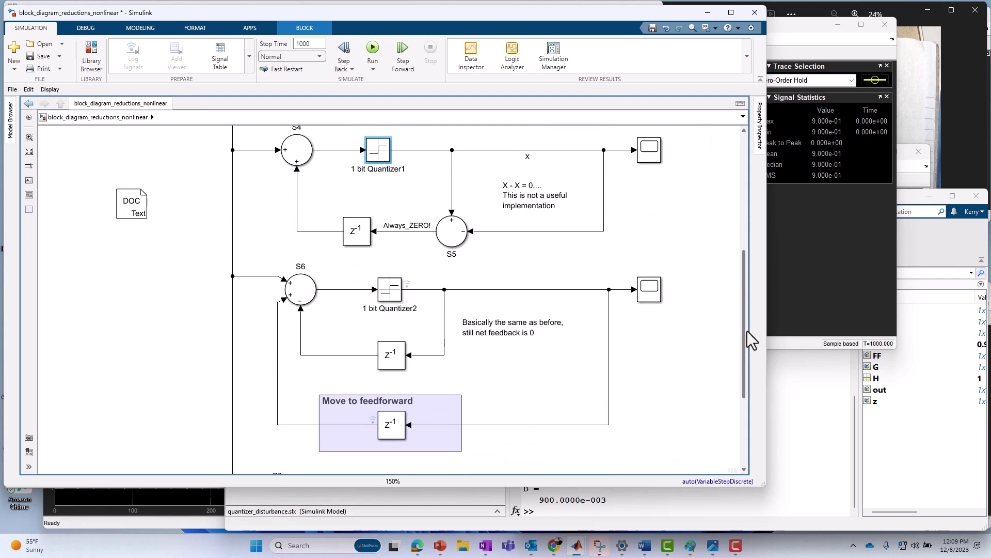
left_click(455, 227)
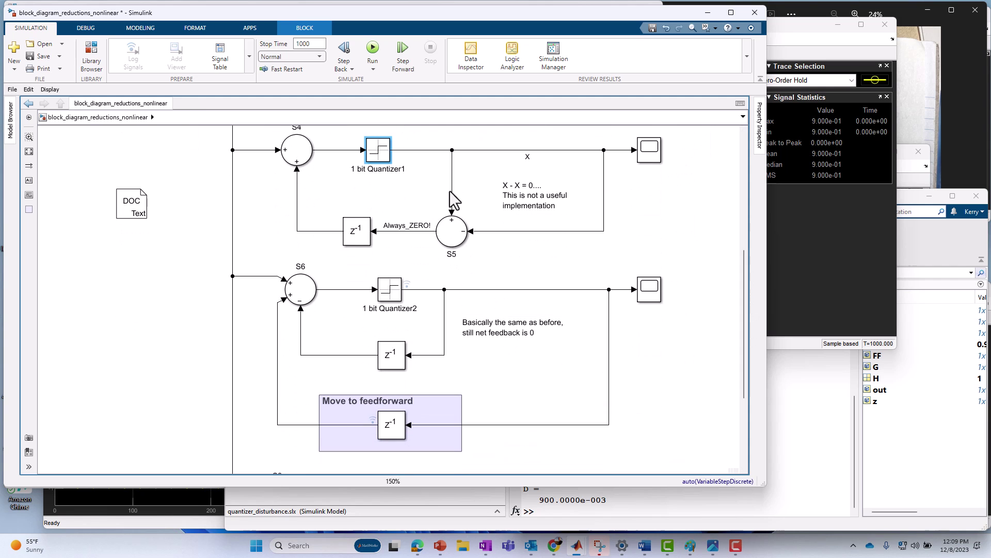
left_click(296, 162)
left_click(437, 214)
left_click(320, 425)
left_click(281, 388)
scroll(744, 310, "down", 3)
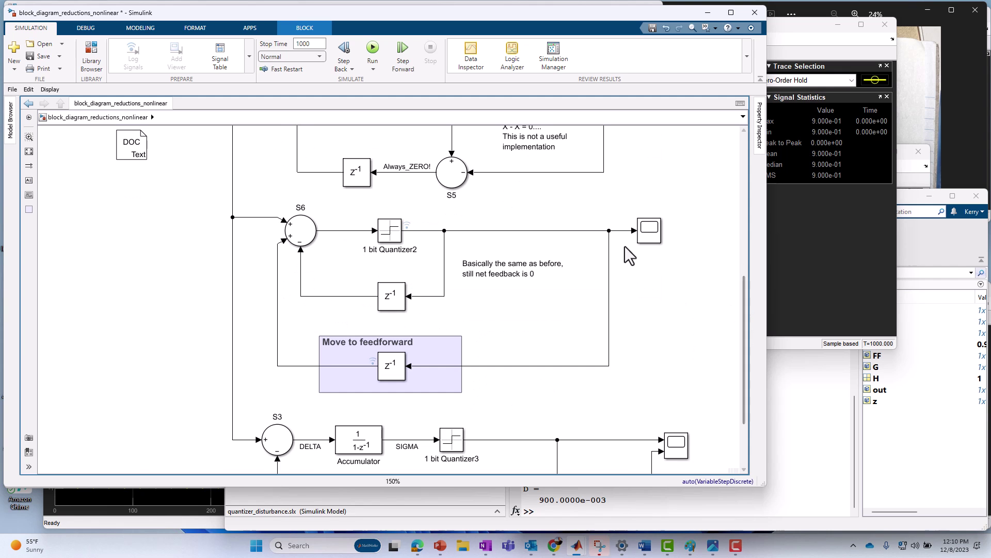
left_click(651, 232)
double_click(650, 232)
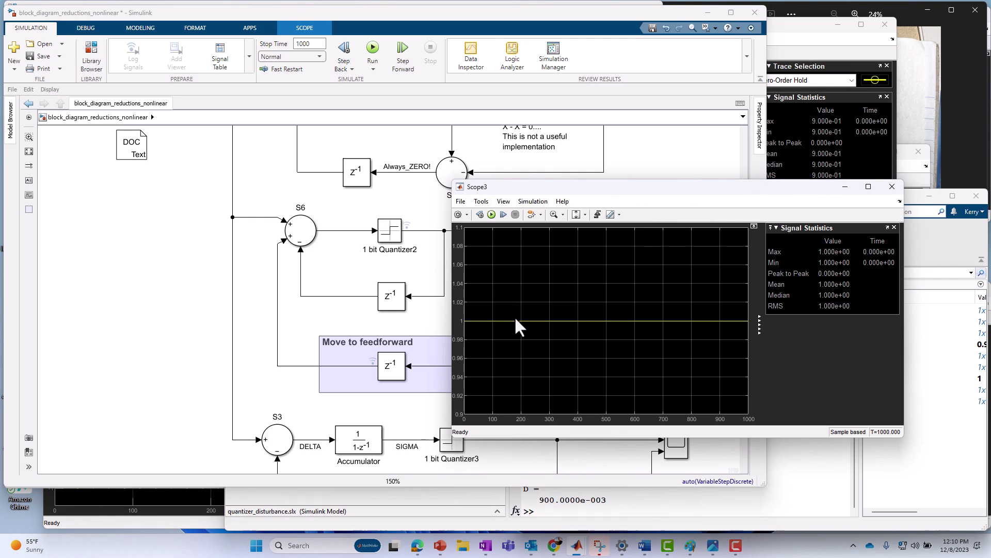
left_click(889, 188)
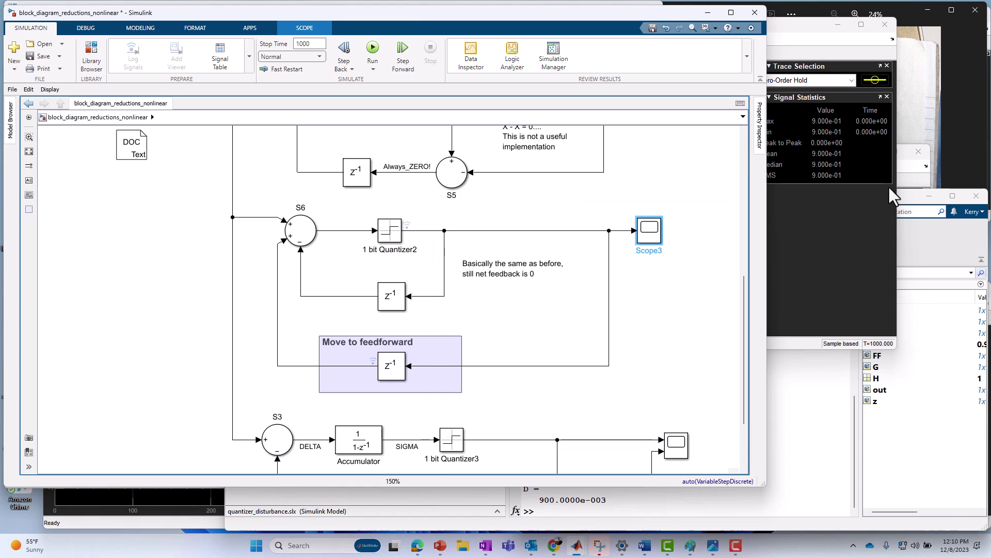
scroll(742, 306, "down", 2)
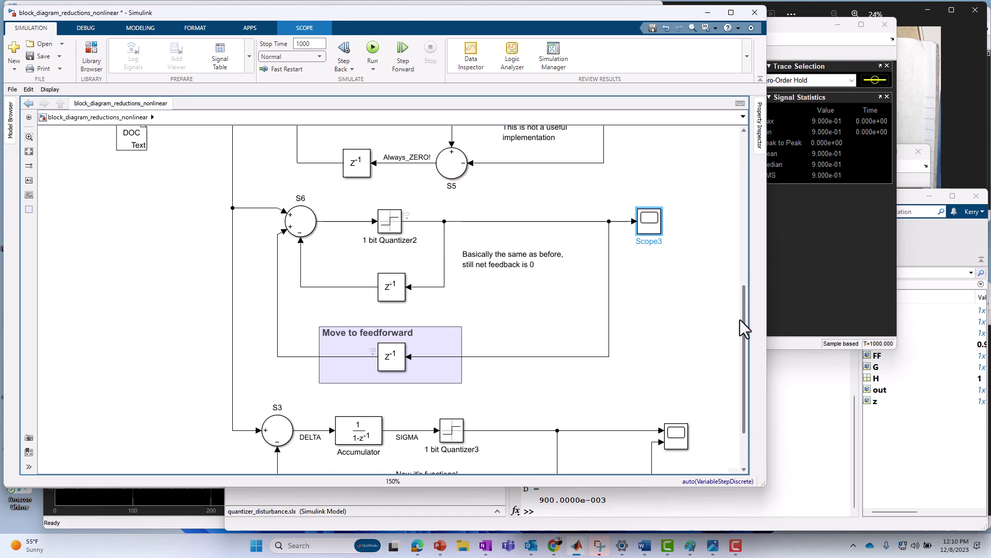
left_click(385, 323)
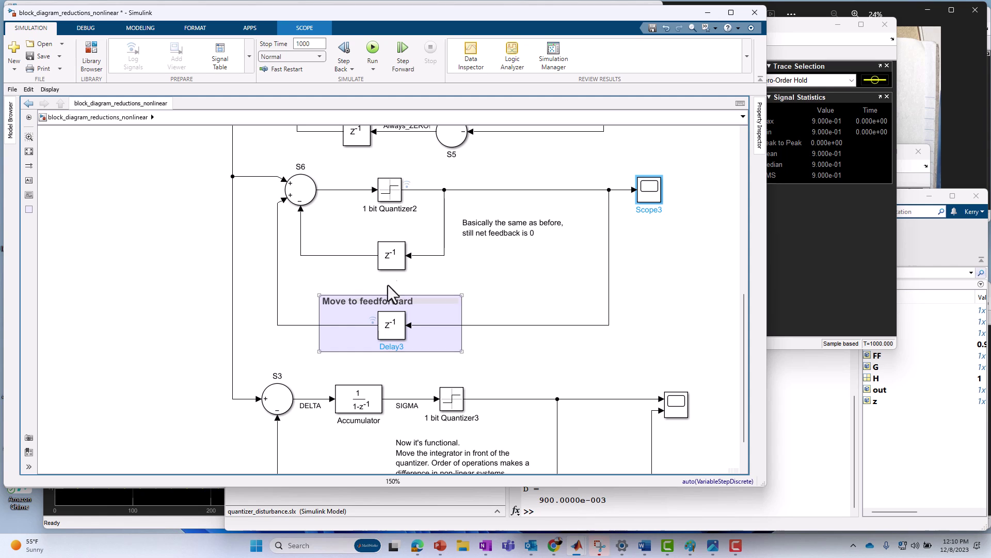
left_click(389, 302)
left_click(391, 334)
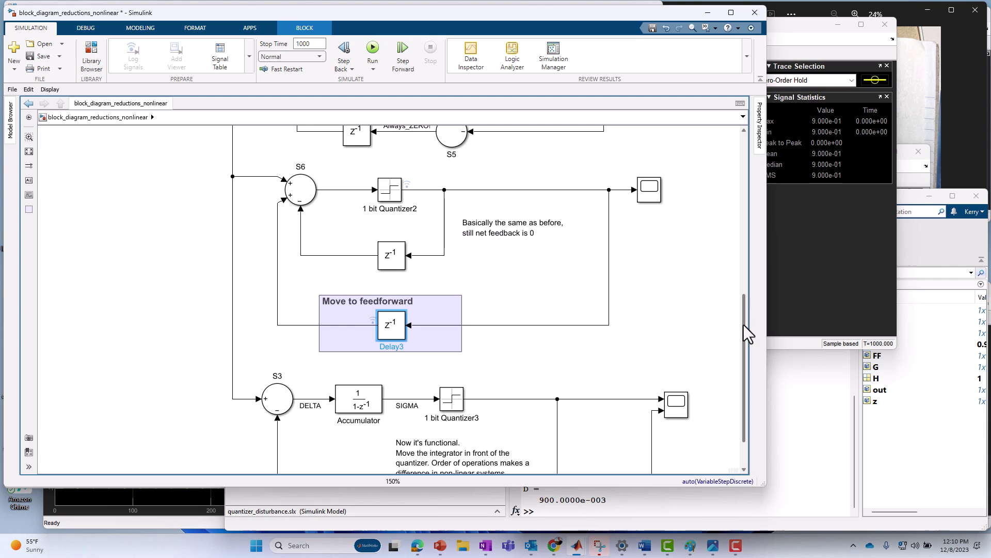
left_click_drag(742, 324, 743, 347)
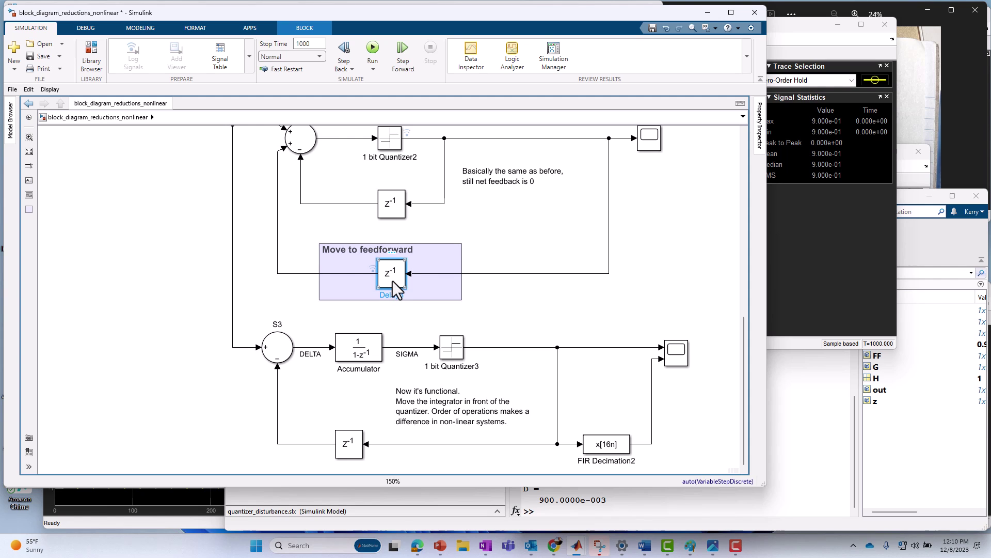
Step: Open Scope4 showing the 1 bit output at mean 0.9001, then select the whole accumulator loop
left_click(351, 450)
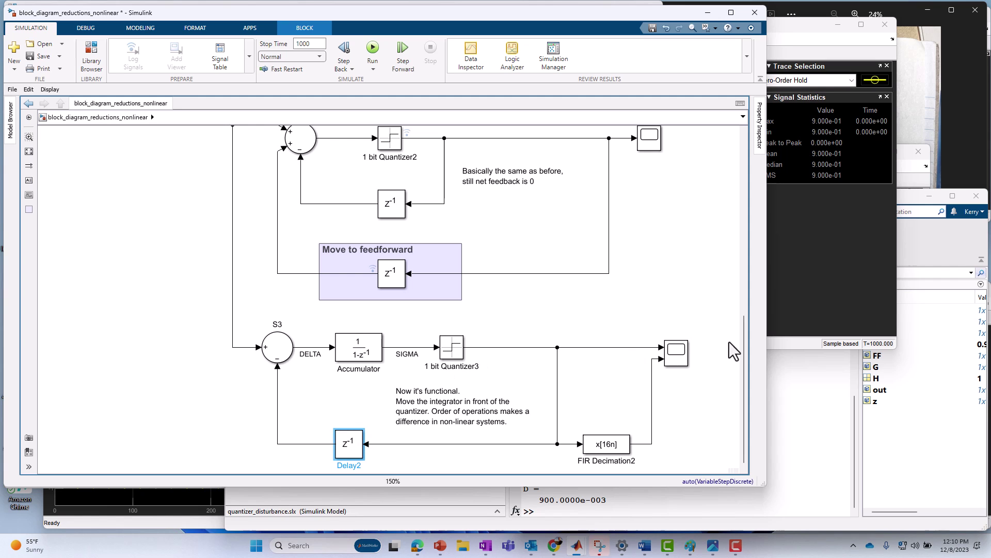
scroll(743, 380, "down", 1)
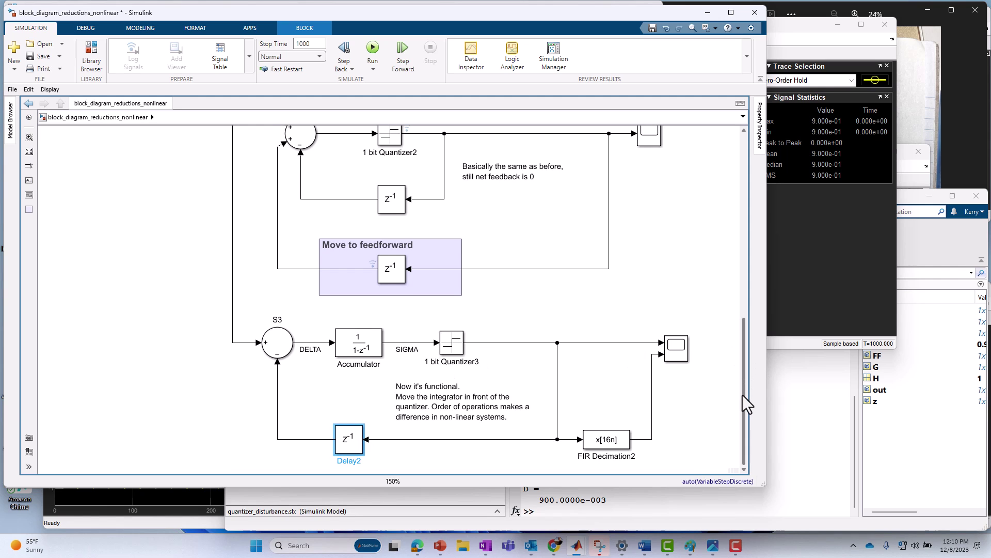
left_click(671, 346)
double_click(671, 346)
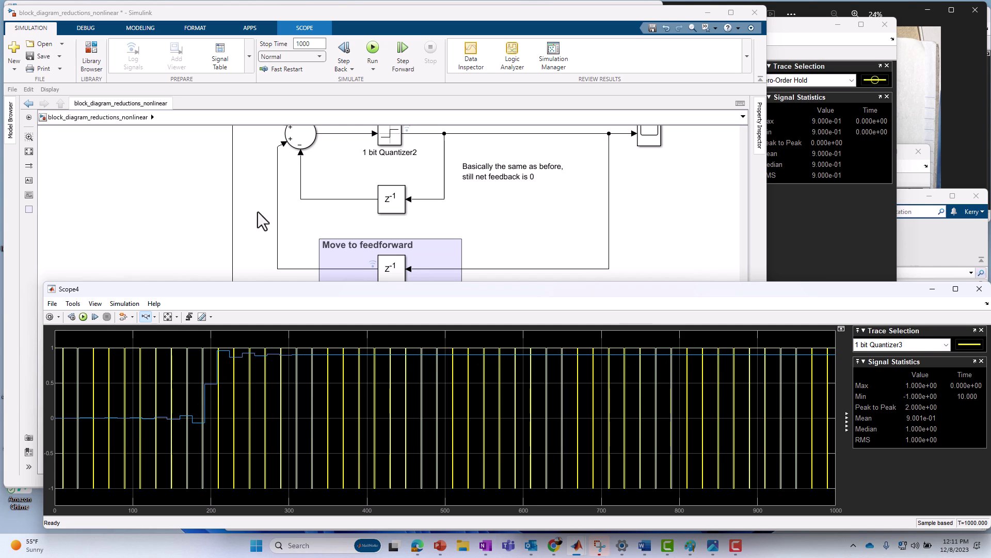
left_click(724, 197)
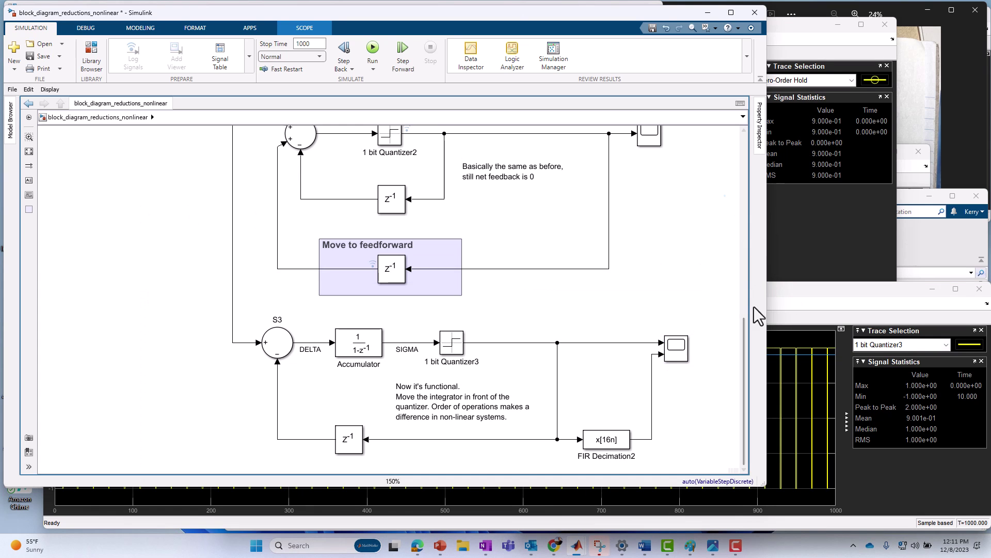
left_click_drag(181, 319, 563, 459)
left_click(55, 376)
left_click(452, 342)
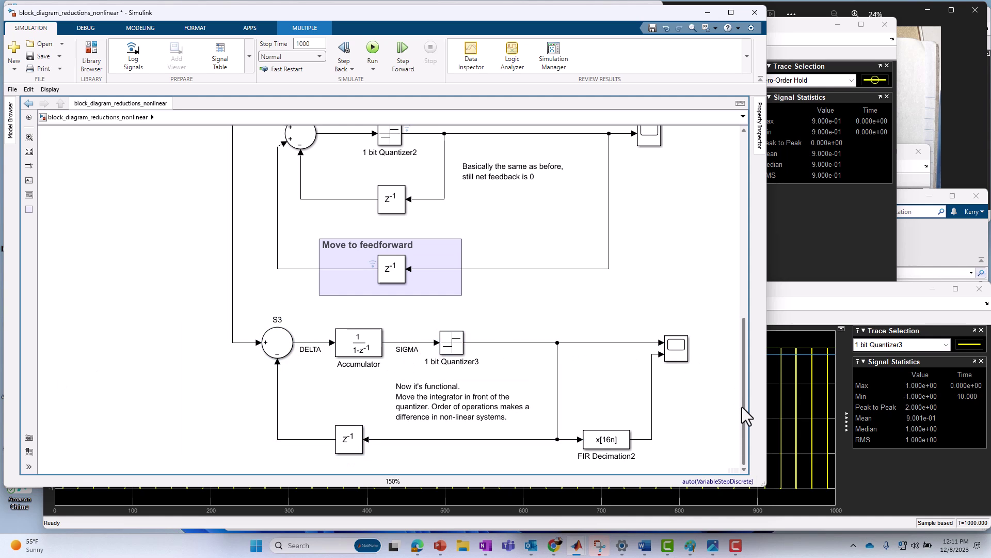
left_click_drag(742, 406, 745, 379)
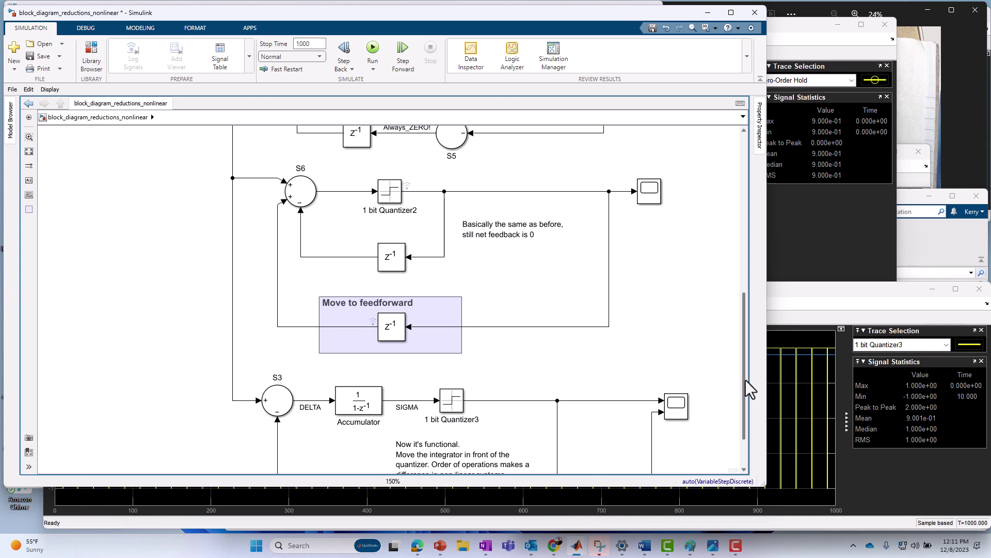
left_click_drag(745, 379, 724, 230)
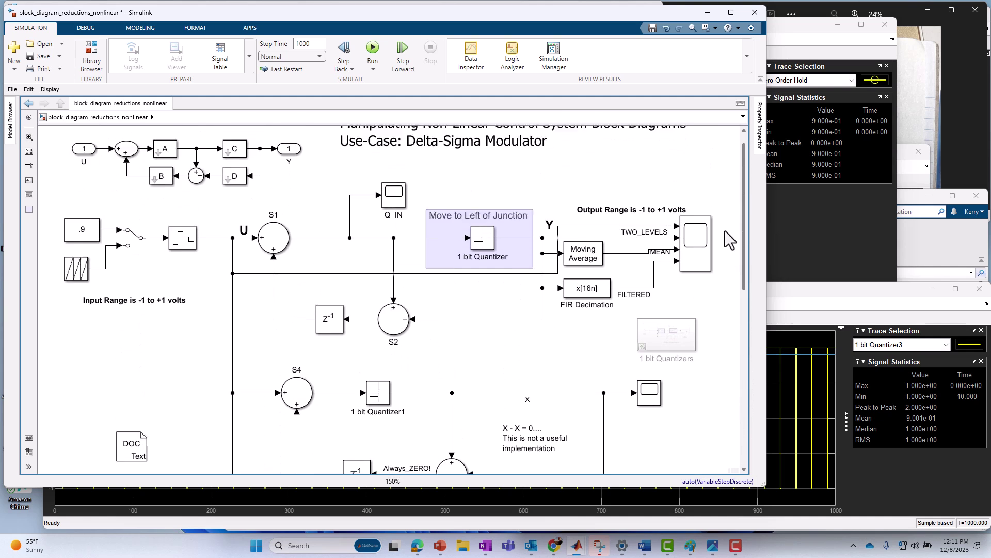
left_click(486, 240)
left_click(336, 244)
left_click_drag(742, 243, 750, 429)
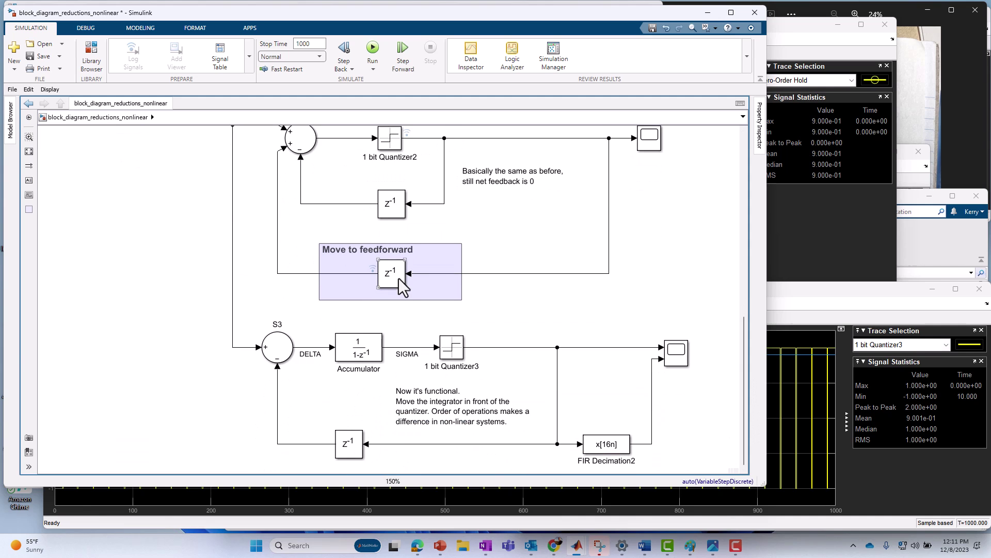
left_click(330, 195)
mouse_move(332, 177)
left_mouse_down()
mouse_move(444, 256)
mouse_move(469, 293)
left_mouse_up()
left_click(524, 312)
left_click(435, 298)
left_click(398, 354)
left_click(392, 362)
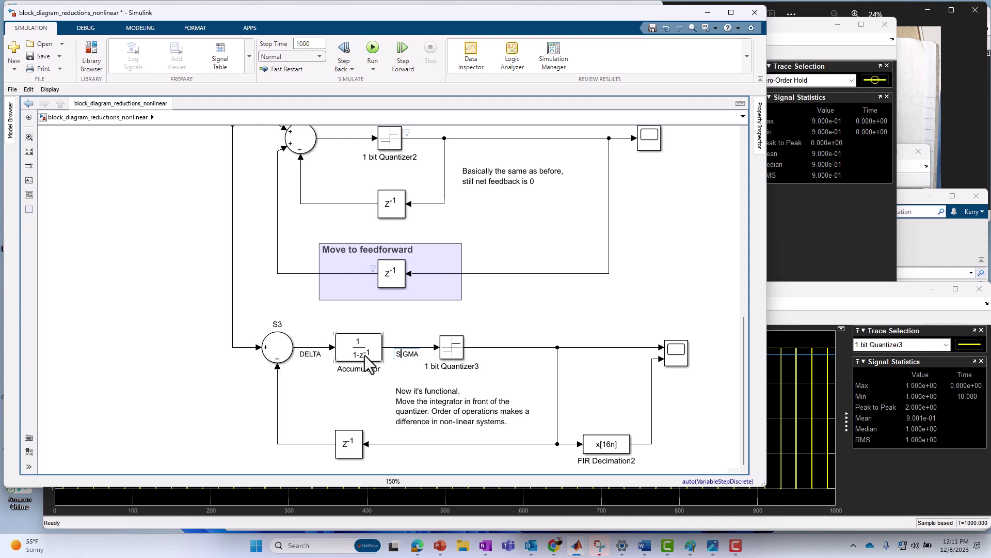
left_click(398, 354)
left_click(455, 351)
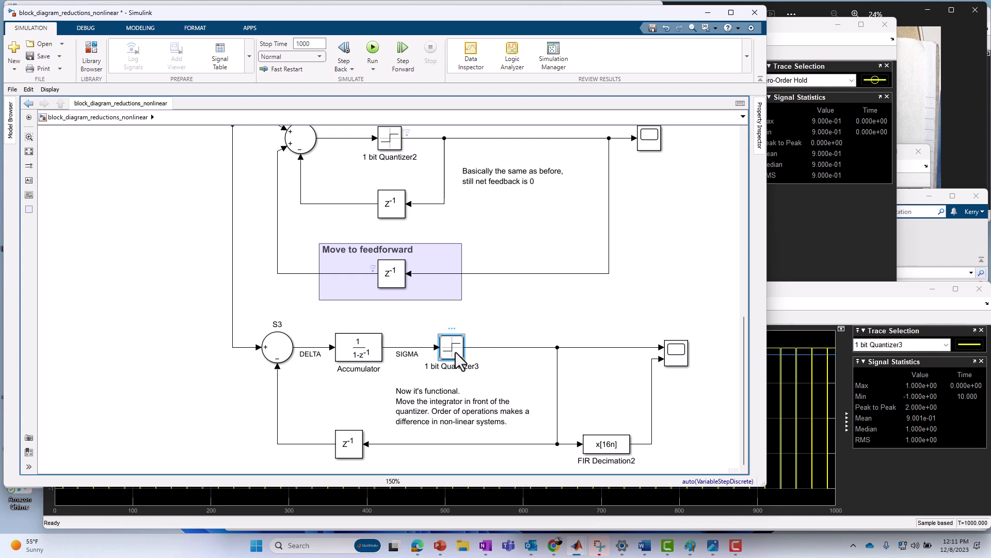
left_click(351, 346)
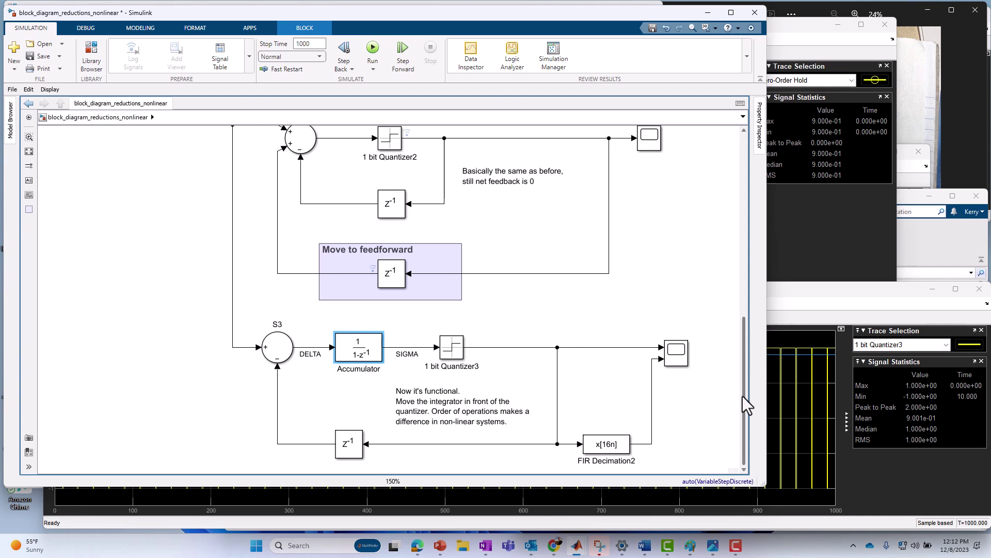
left_click_drag(742, 395, 730, 208)
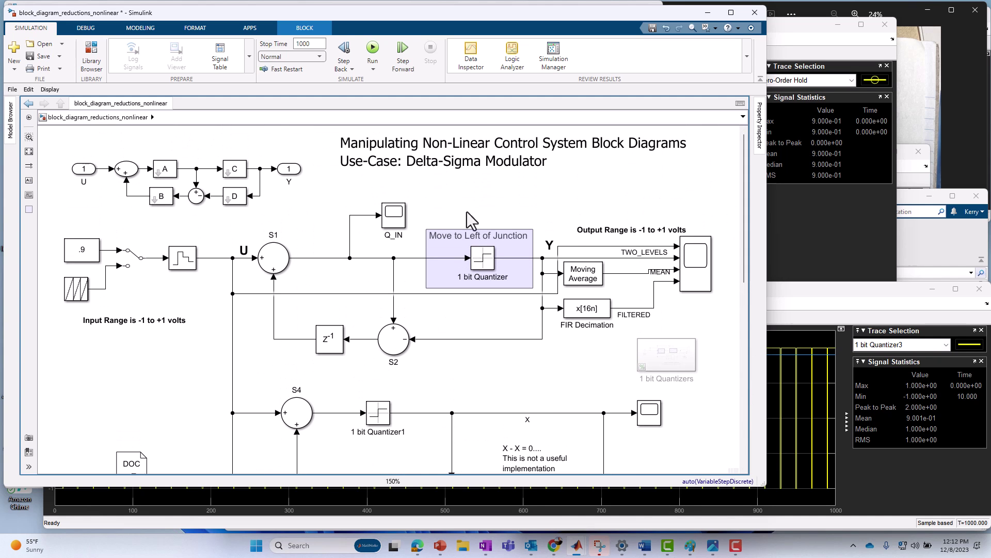